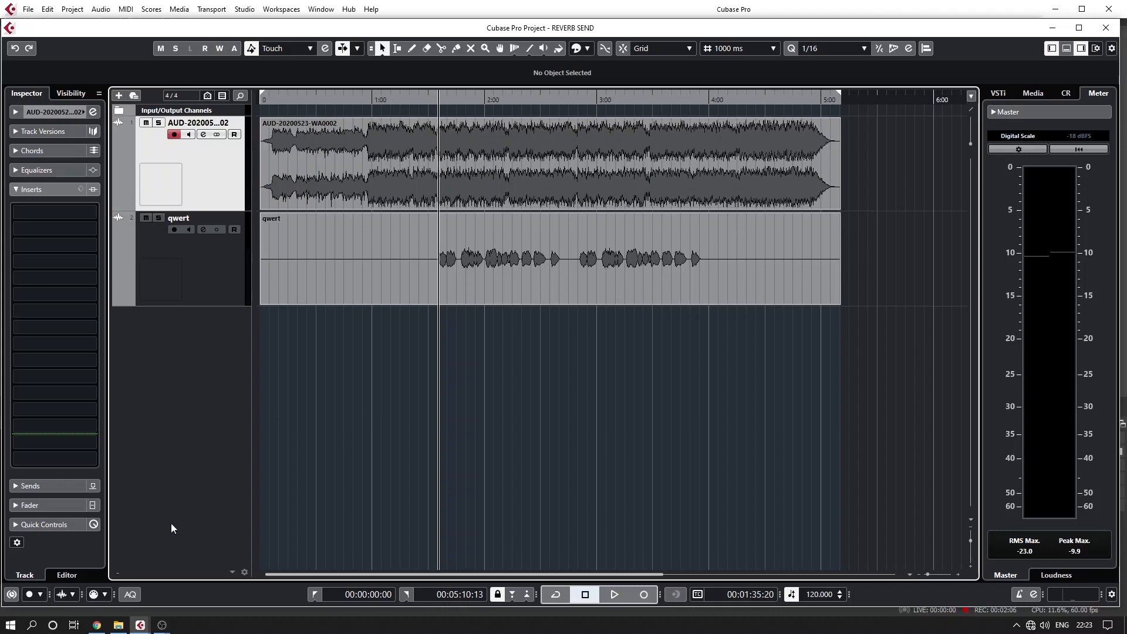
# Select the qwert track, solo it, and play it back to hear the dry vocal.
pyautogui.click(389, 271)
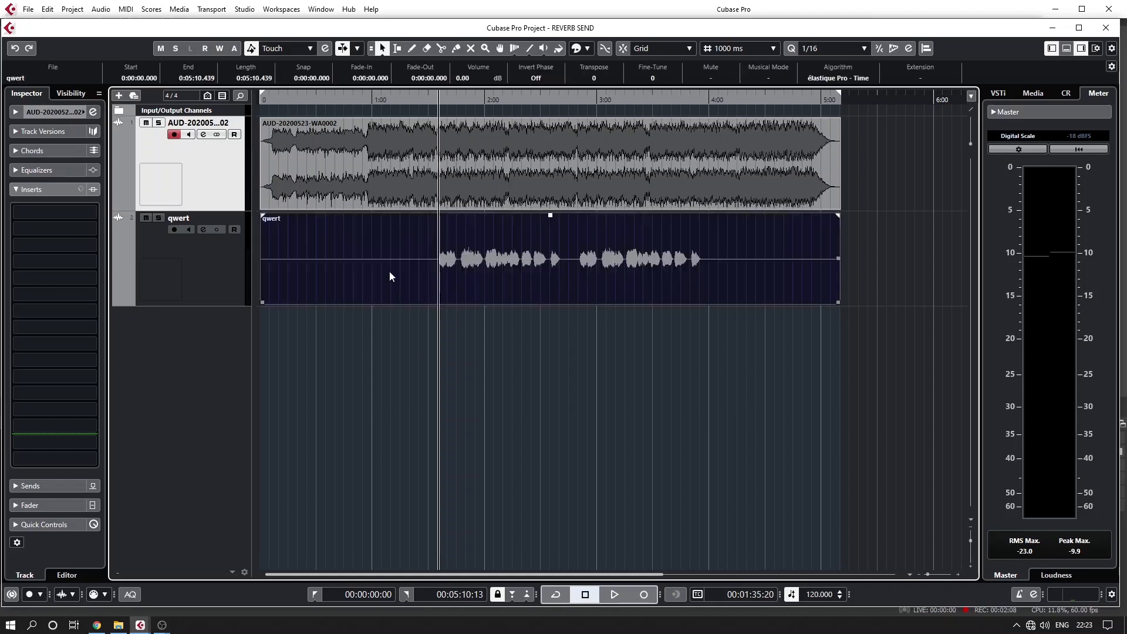
pyautogui.click(234, 287)
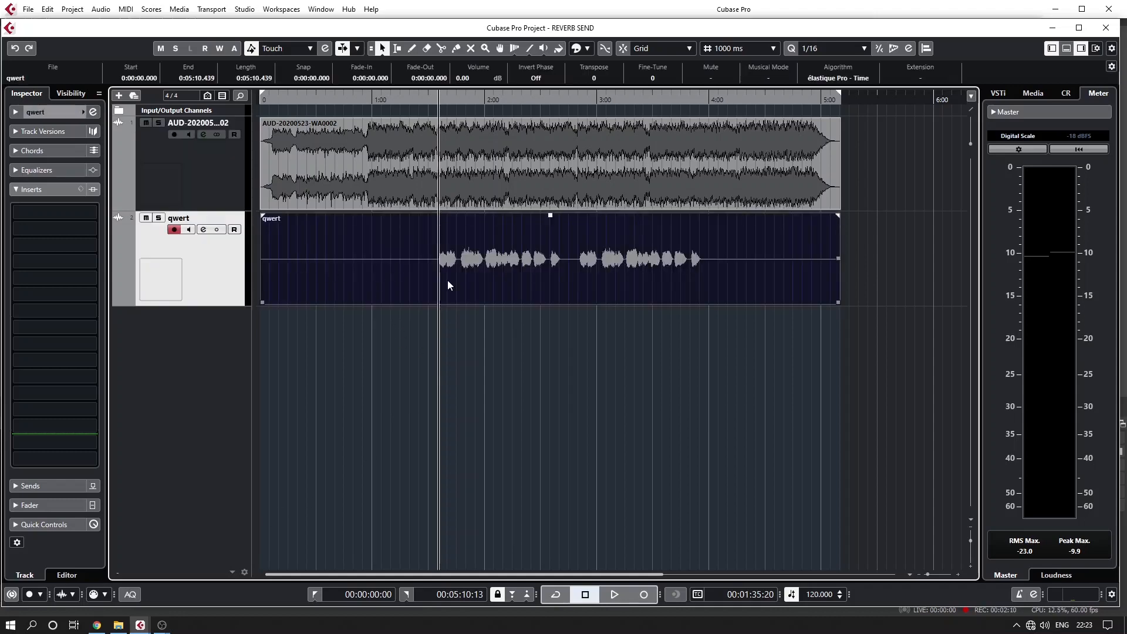
pyautogui.click(468, 171)
pyautogui.click(408, 253)
pyautogui.click(159, 218)
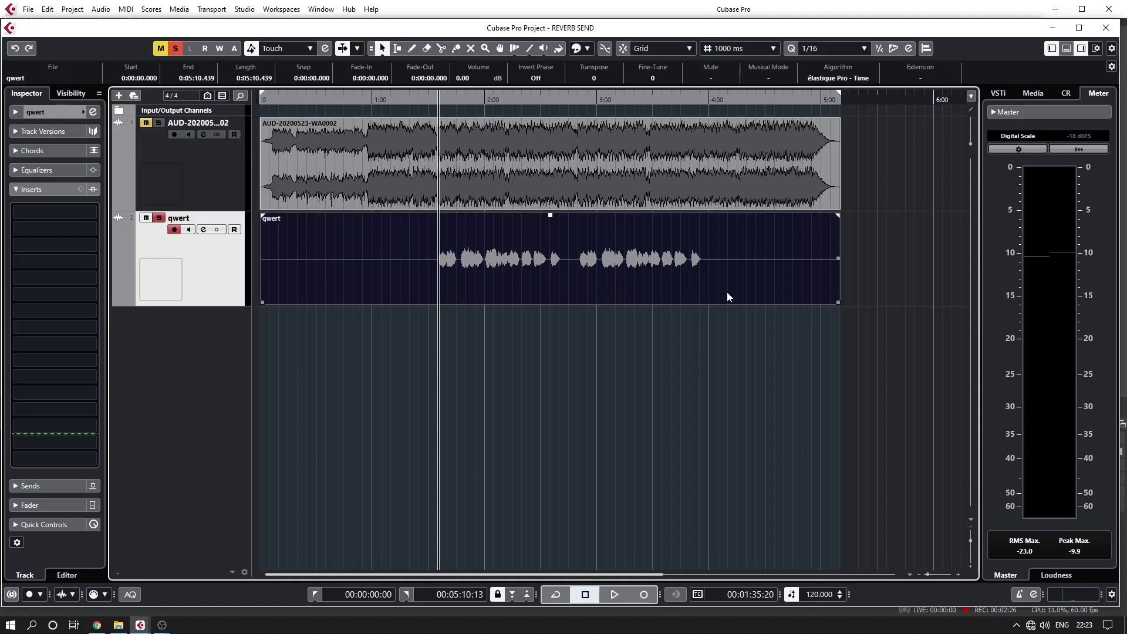
pyautogui.press('space')
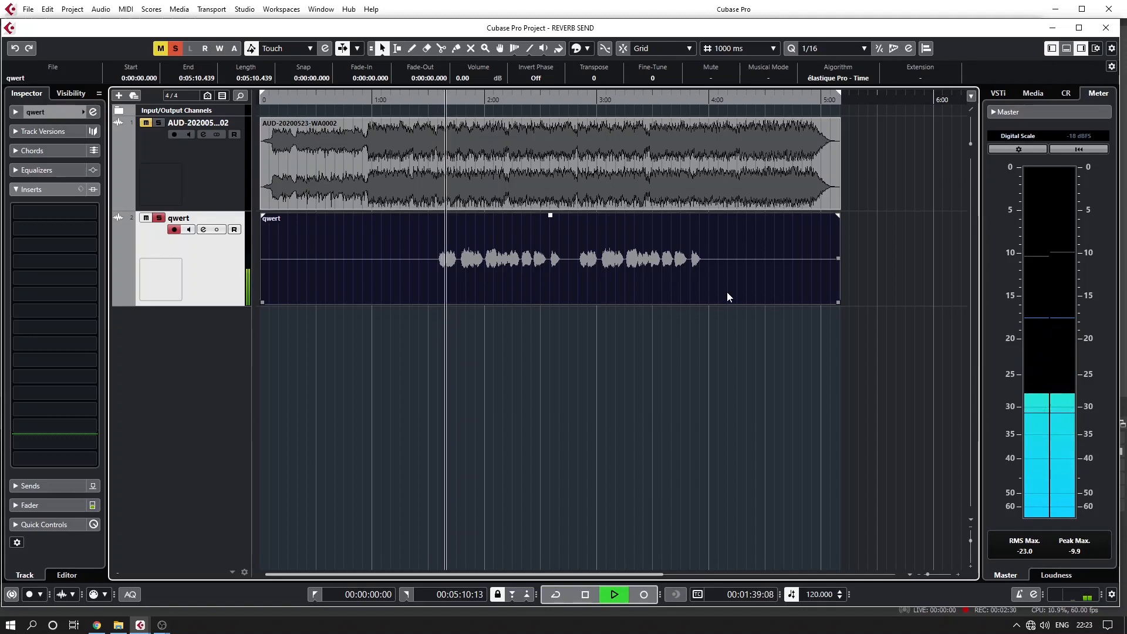
pyautogui.press('space')
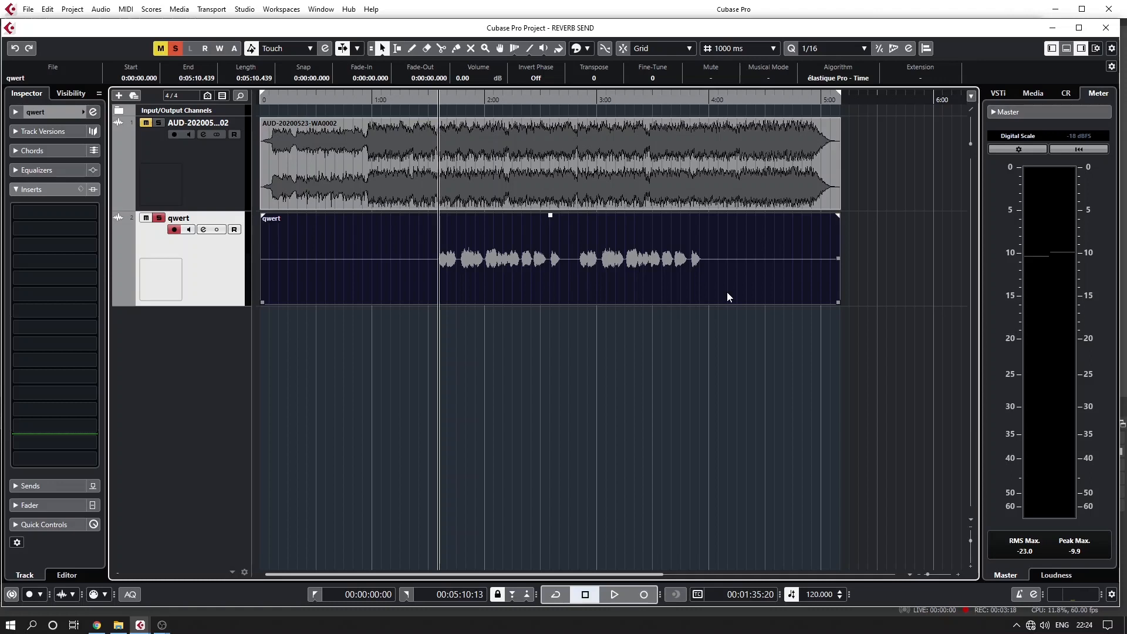
# Add a stereo effect track named REVERB using ValhallaVintageVerb, created inside the folder and output to Stereo Out.
pyautogui.hotkey('ctrl', 't')
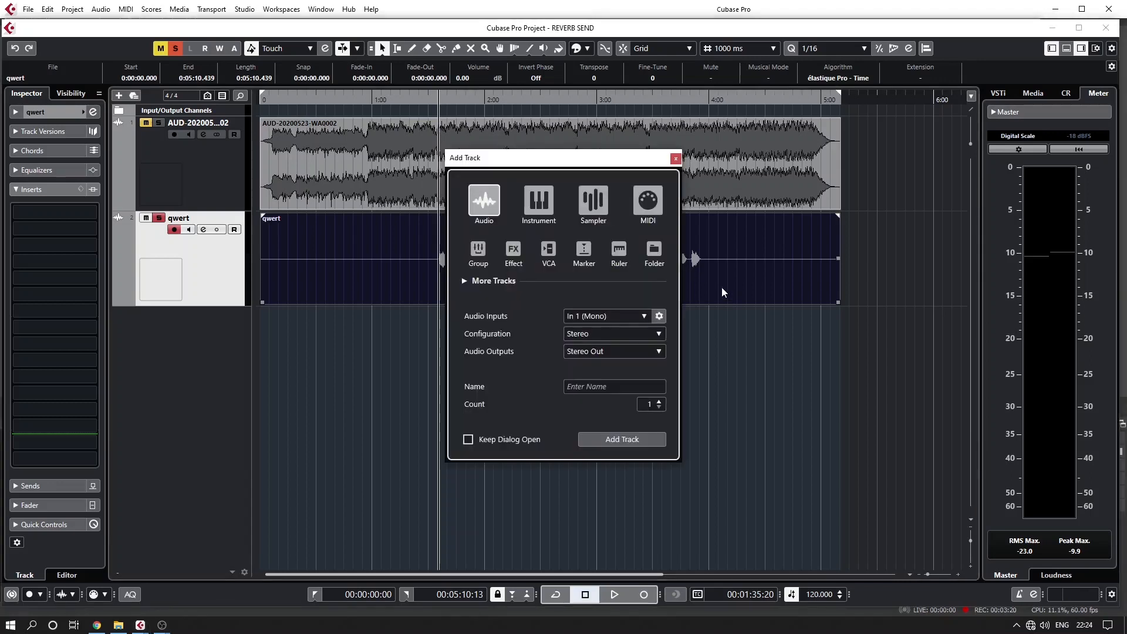
pyautogui.moveTo(539, 163); pyautogui.dragTo(592, 141)
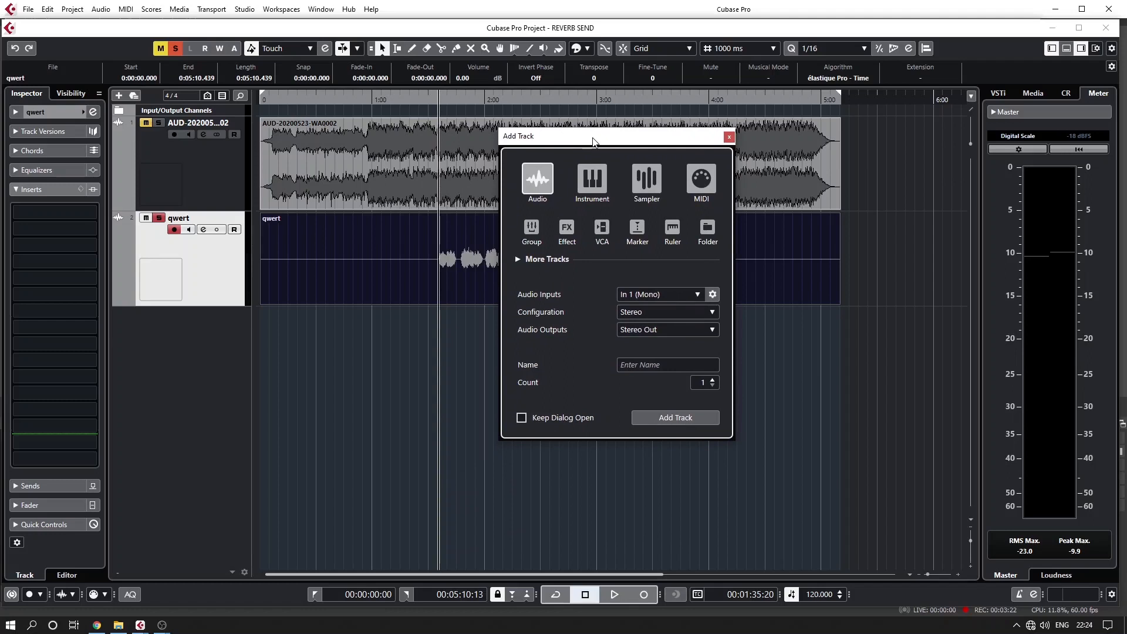
pyautogui.click(570, 230)
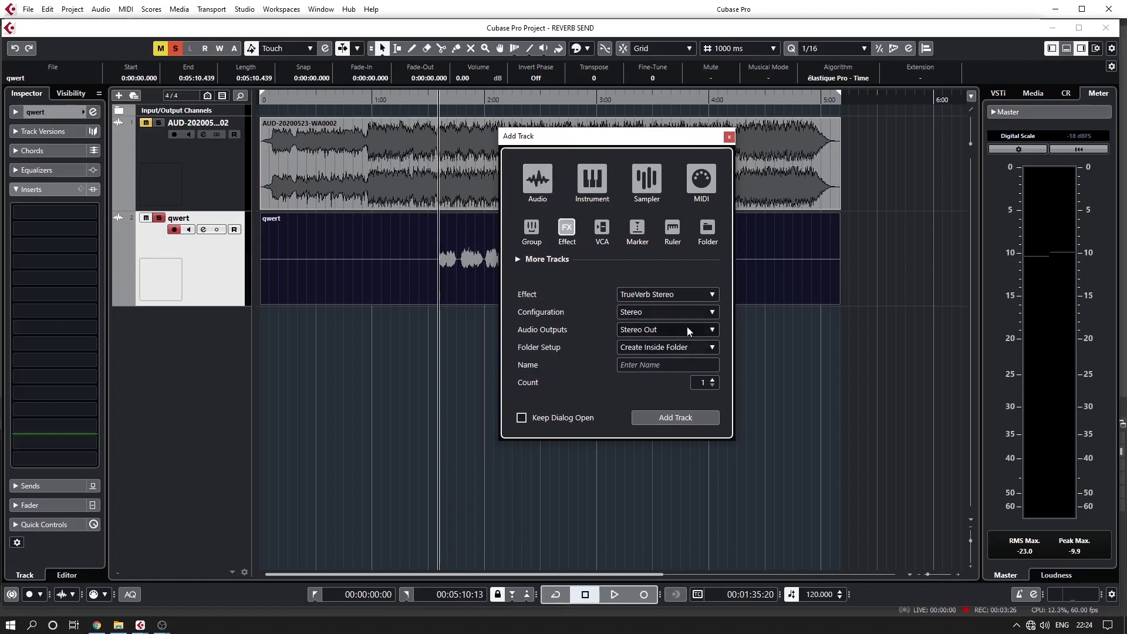
pyautogui.click(651, 296)
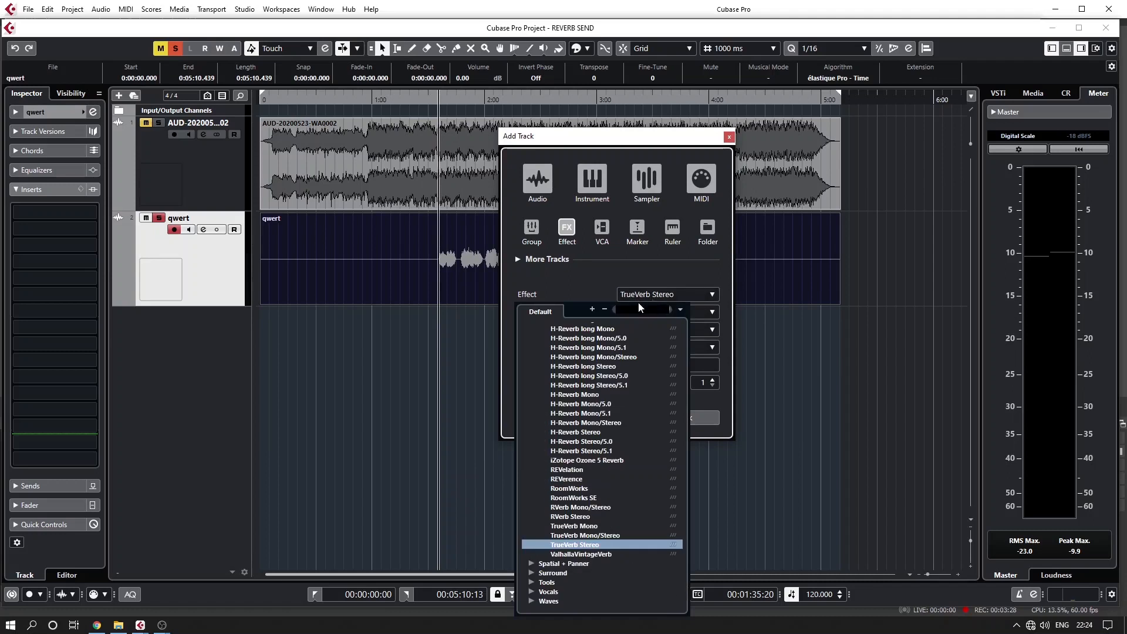
pyautogui.click(587, 554)
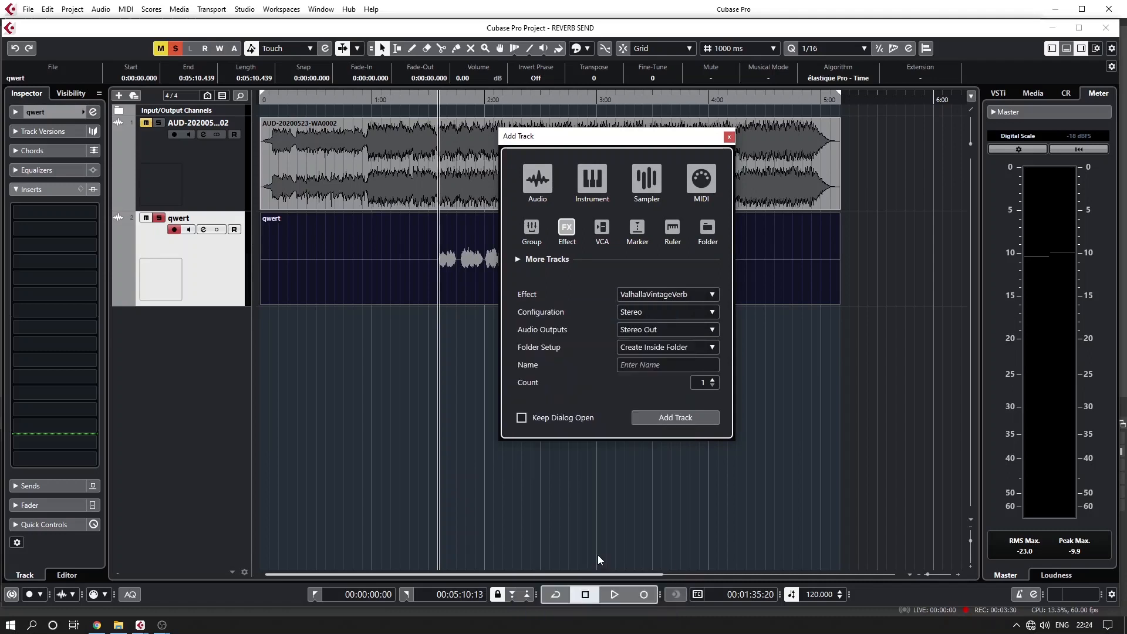
pyautogui.click(664, 366)
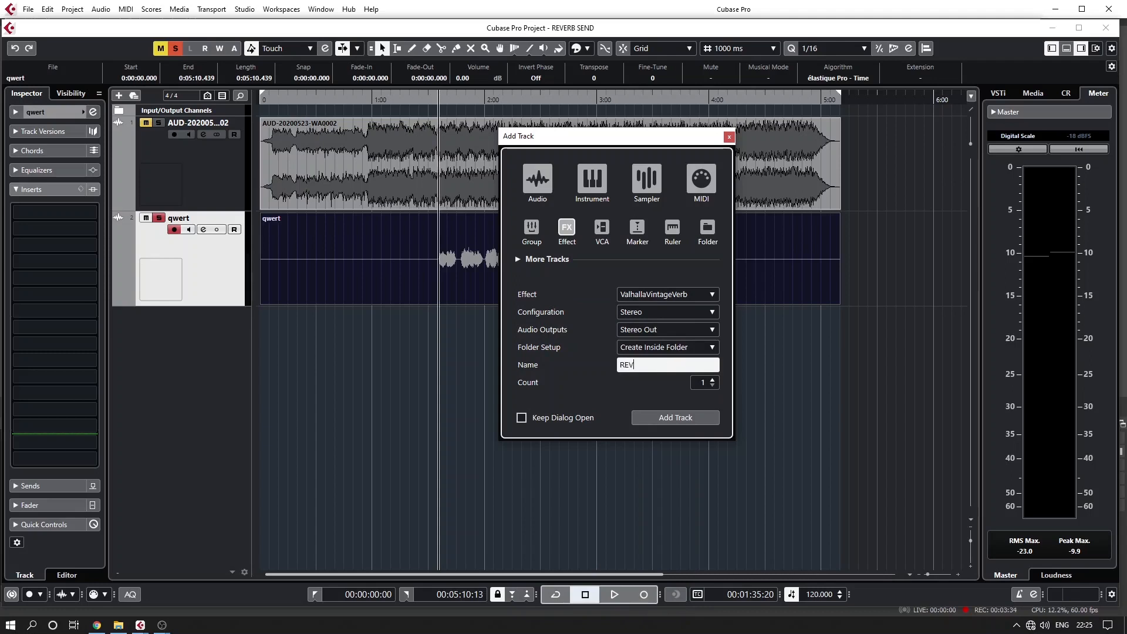
pyautogui.click(680, 417)
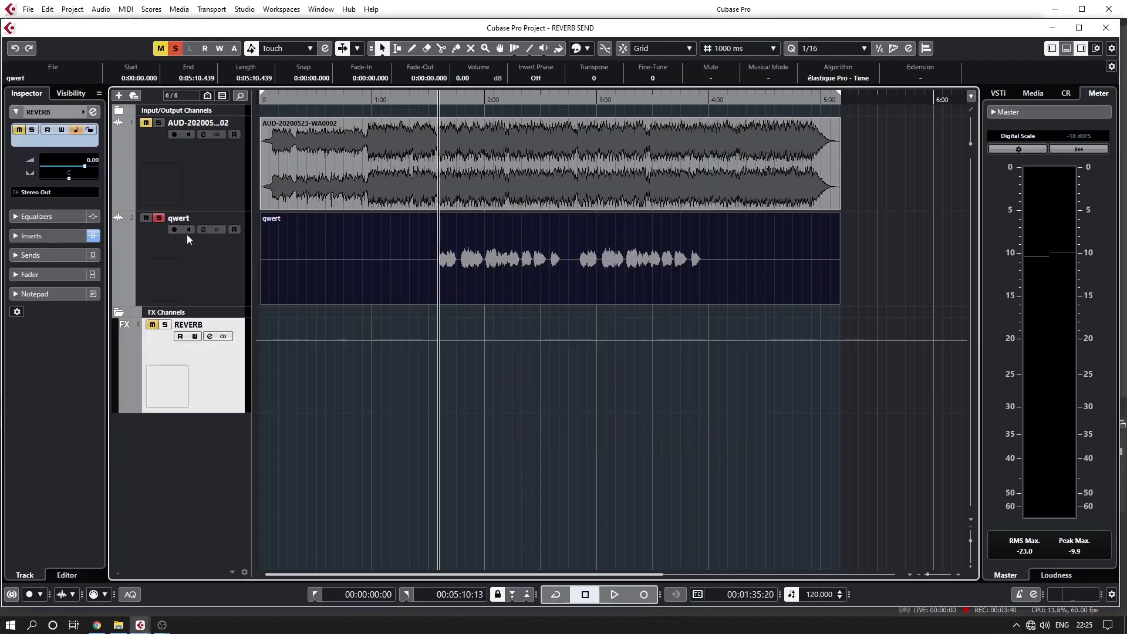
# Unsolo the qwert track and check the settings of the ValhallaVintageVerb insert on the REVERB track.
pyautogui.click(158, 219)
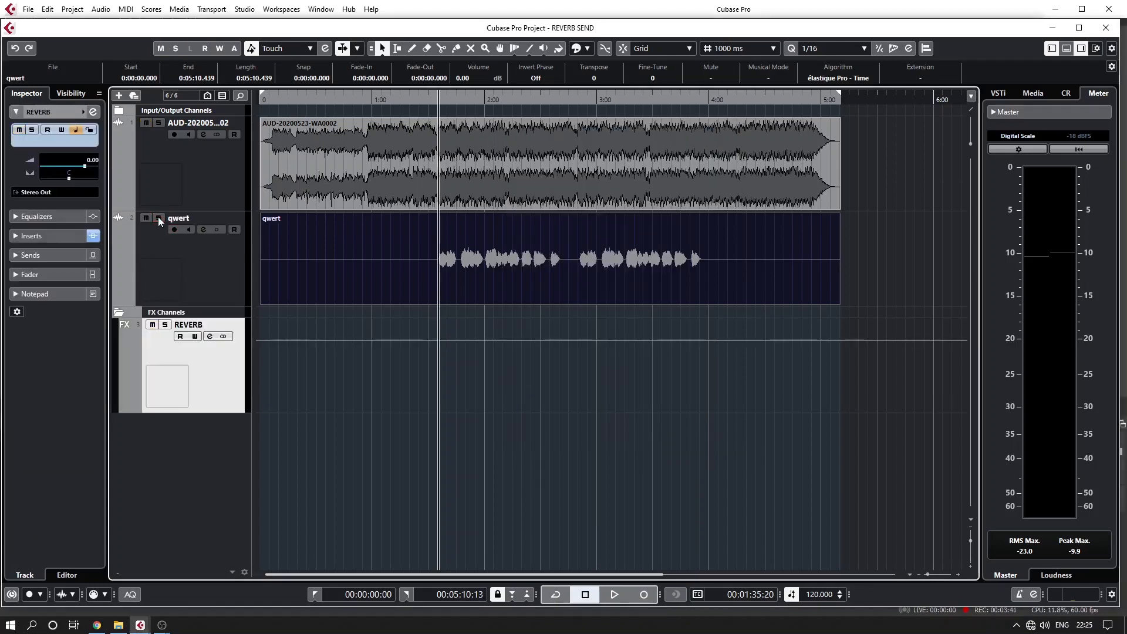
pyautogui.click(15, 236)
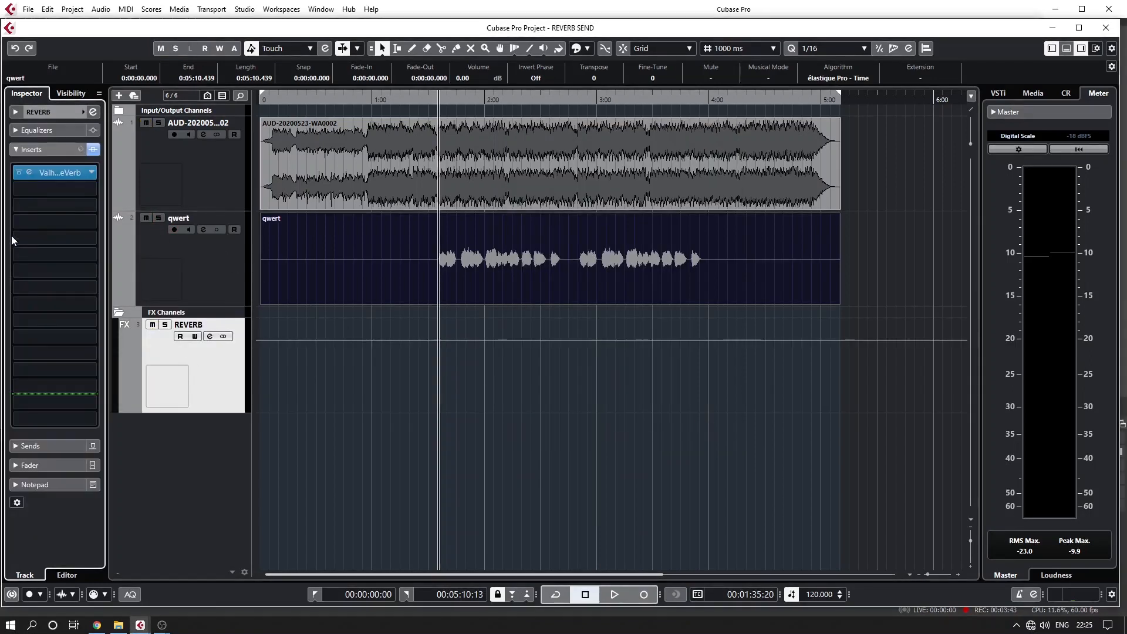
pyautogui.click(27, 173)
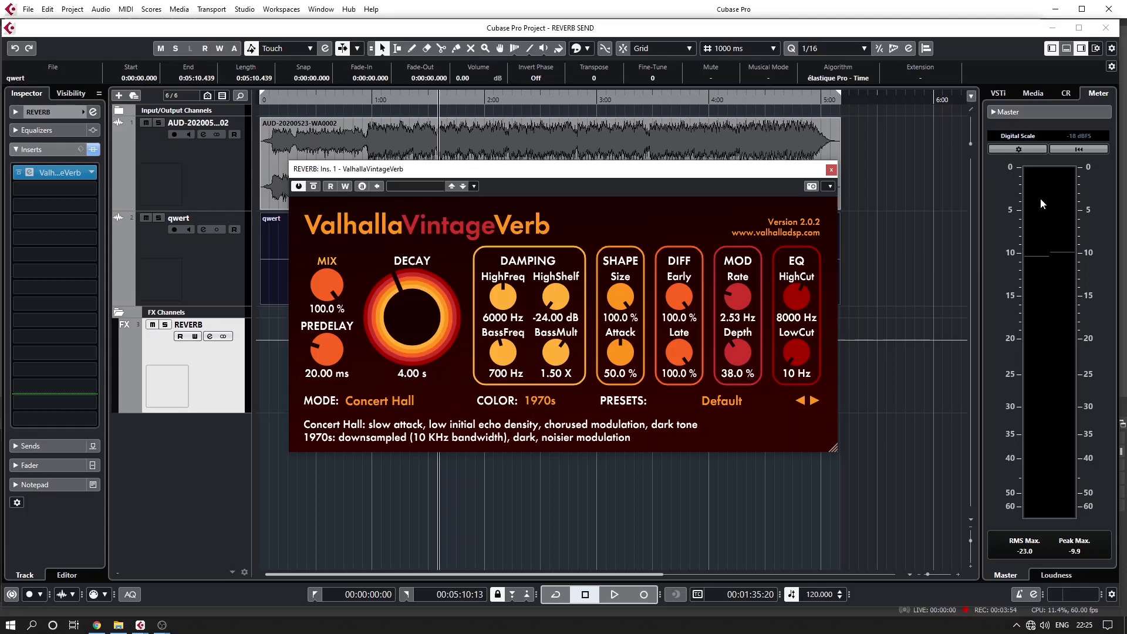
pyautogui.click(831, 170)
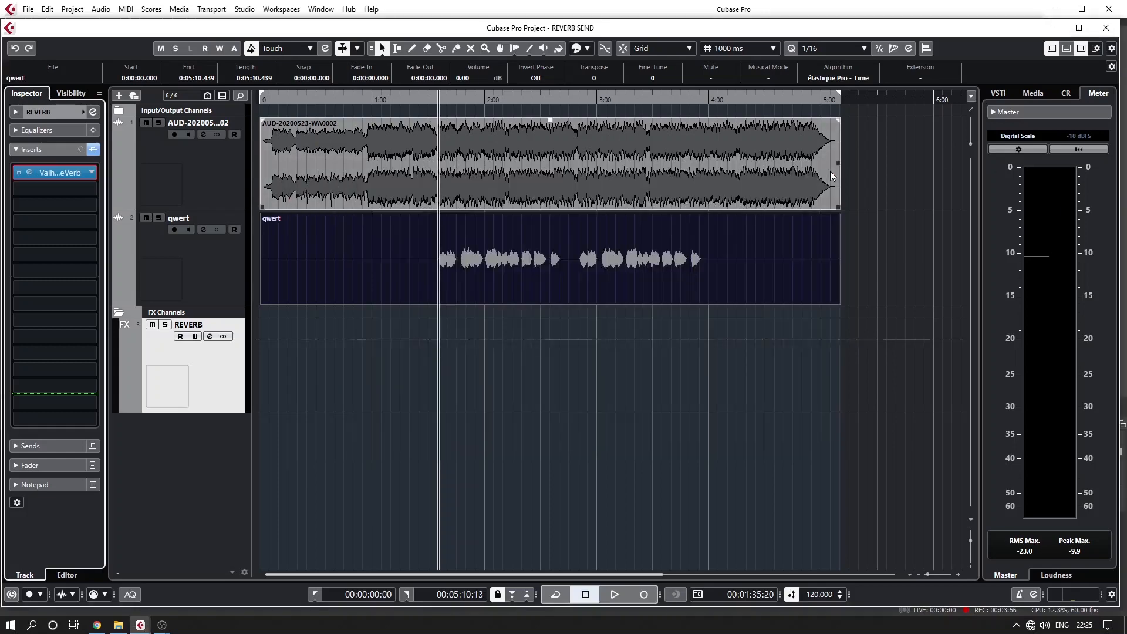
# Open the MixConsole, hide the Equalizers and Channel Strip racks, and expand the Sends rack.
pyautogui.click(210, 271)
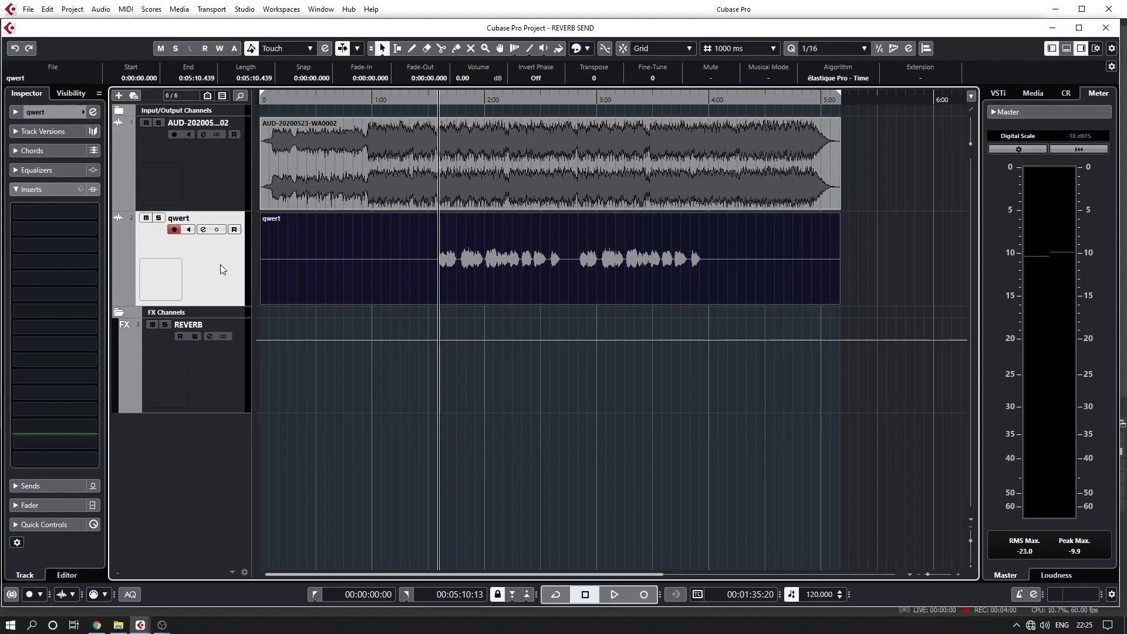
pyautogui.click(218, 353)
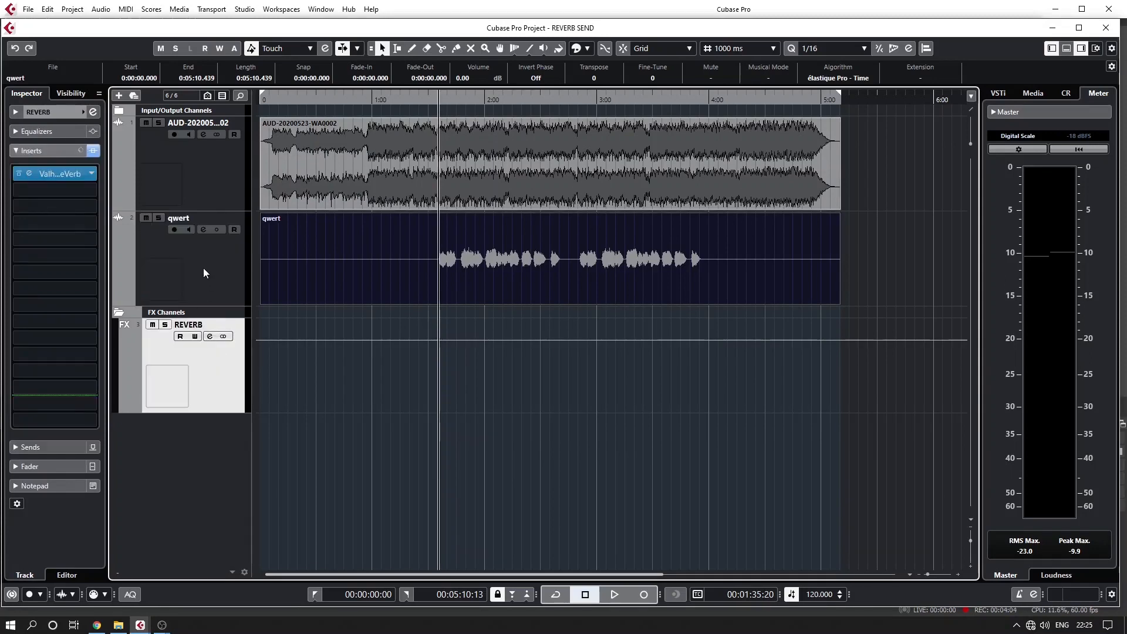
pyautogui.press('F3')
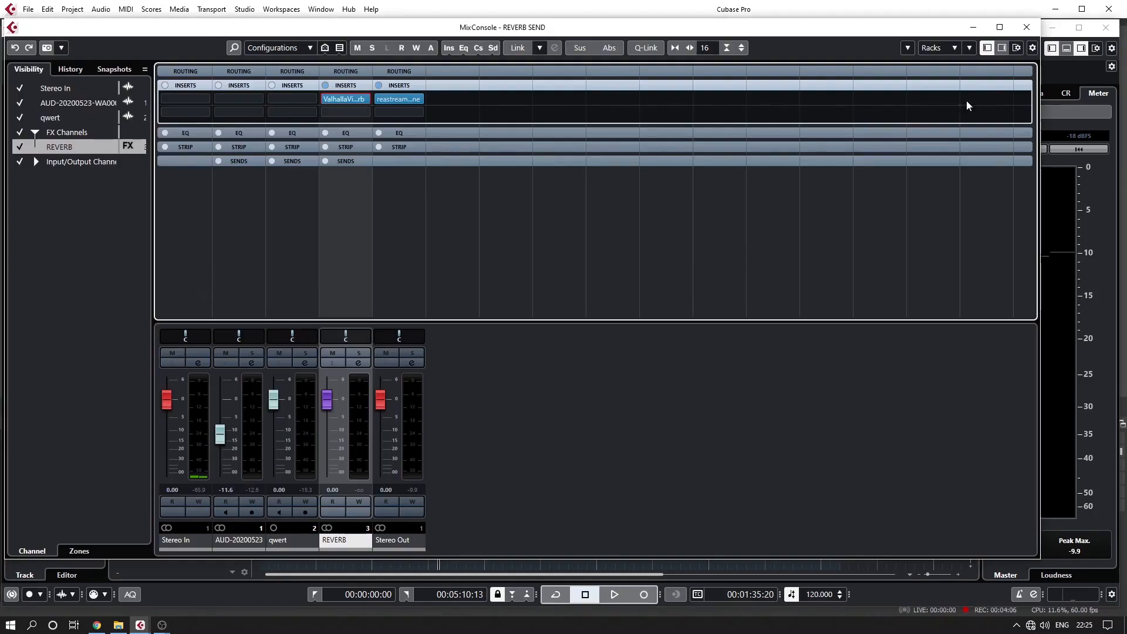
pyautogui.click(953, 48)
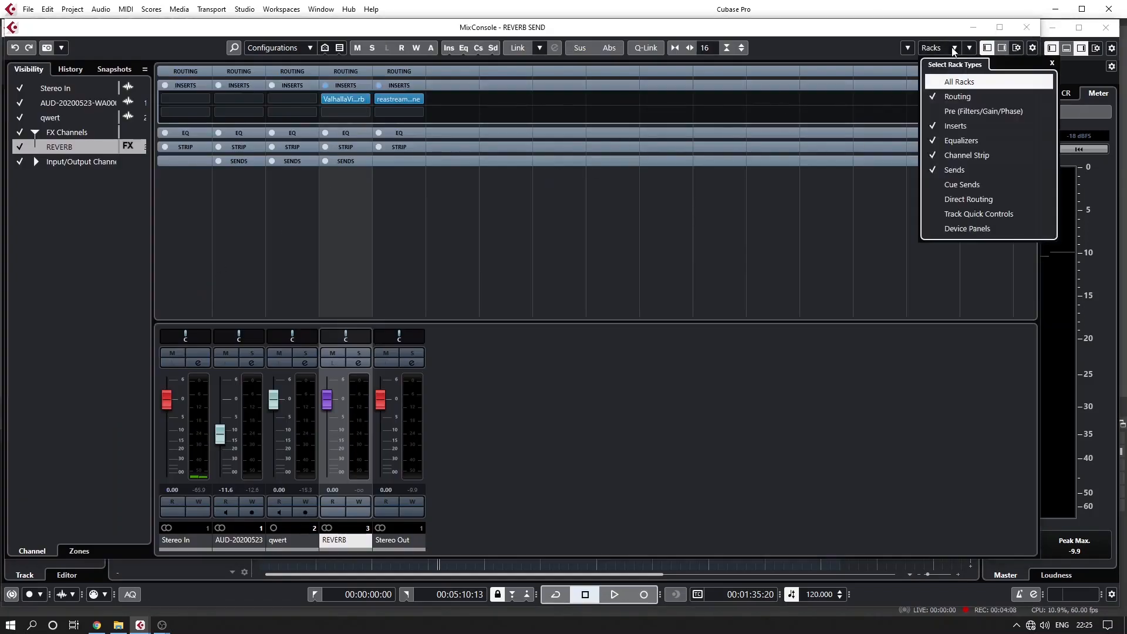
pyautogui.click(968, 143)
pyautogui.click(975, 156)
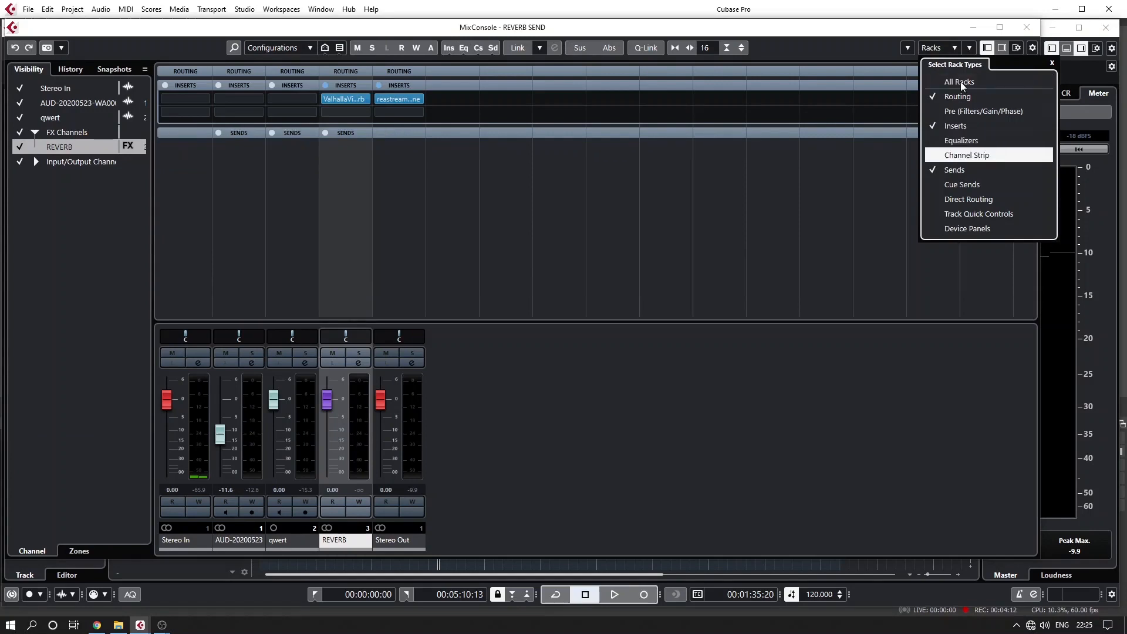
pyautogui.click(953, 49)
pyautogui.click(354, 137)
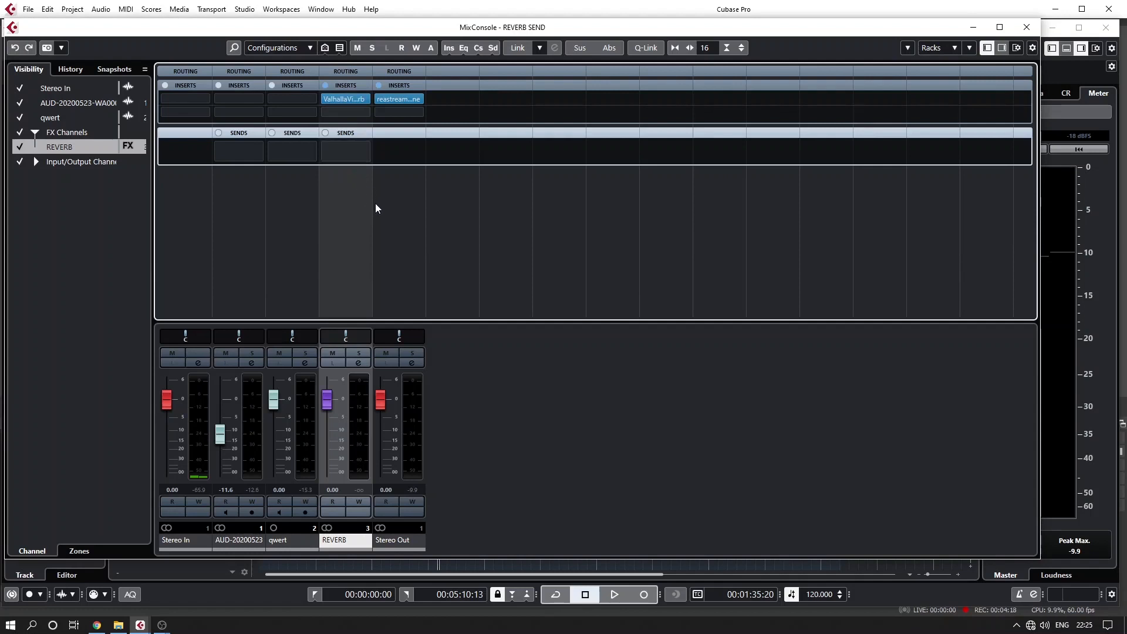
# Bypass the ValhallaVintageVerb insert on the REVERB channel.
pyautogui.click(286, 541)
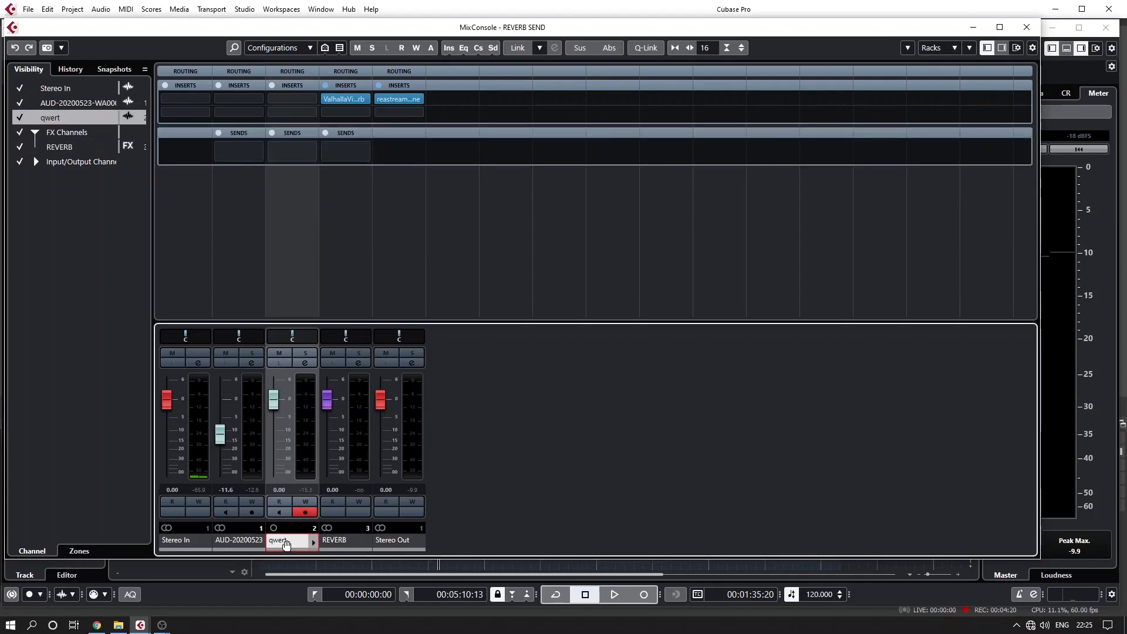
pyautogui.click(346, 541)
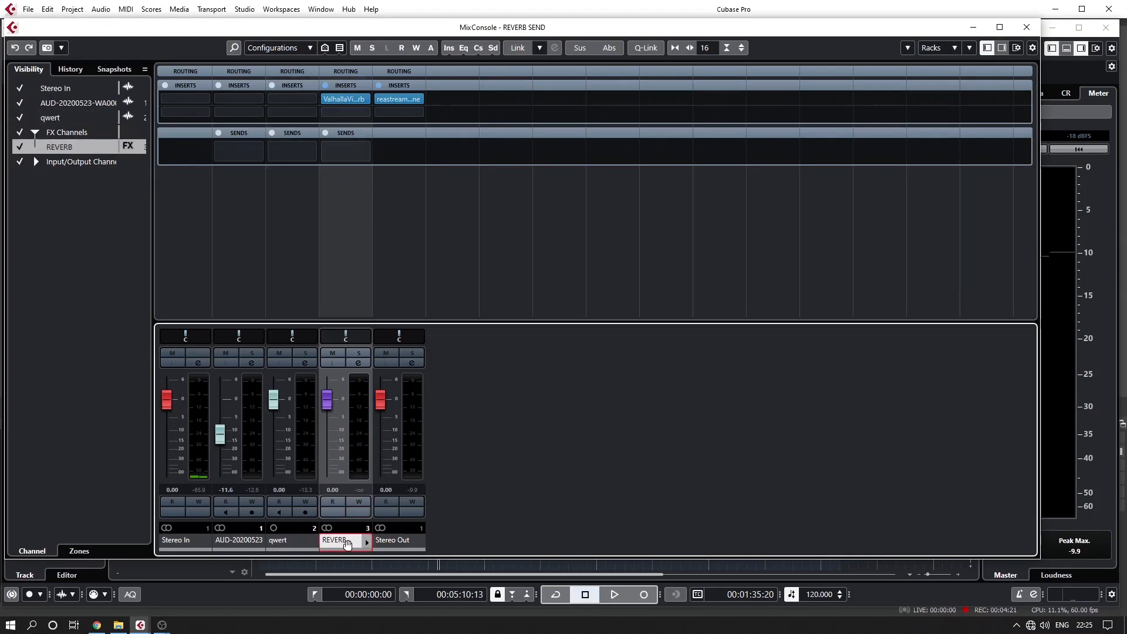
pyautogui.click(349, 101)
pyautogui.moveTo(349, 101); pyautogui.dragTo(340, 100)
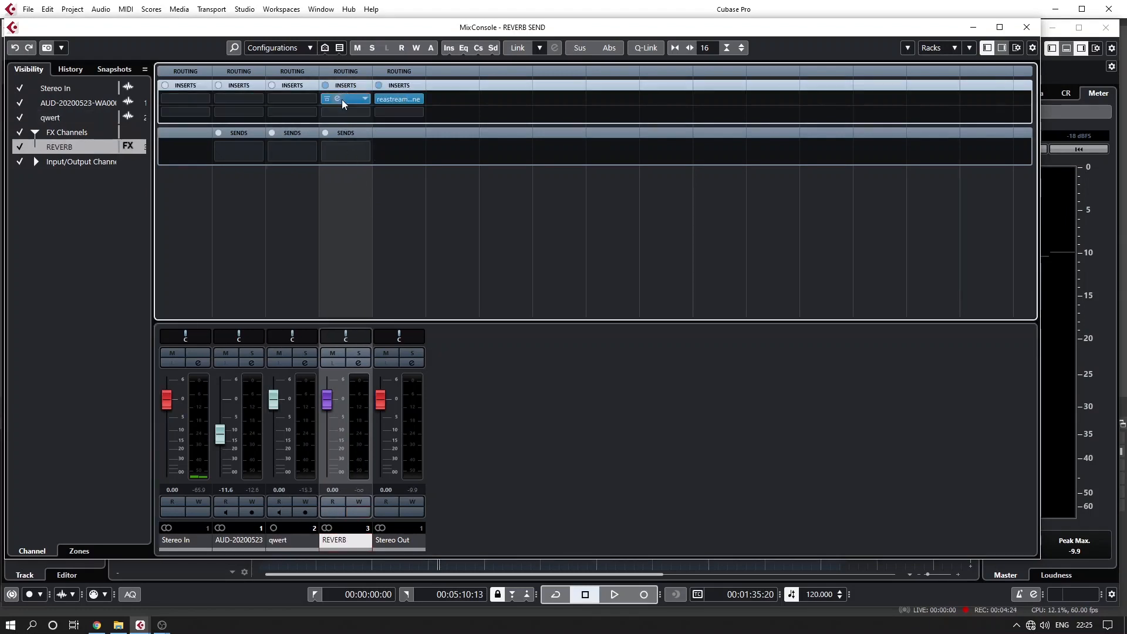
pyautogui.click(326, 99)
# Load ValhallaVintageVerb in the first insert slot of the qwert channel and move its window clear of the channel strips.
pyautogui.click(308, 101)
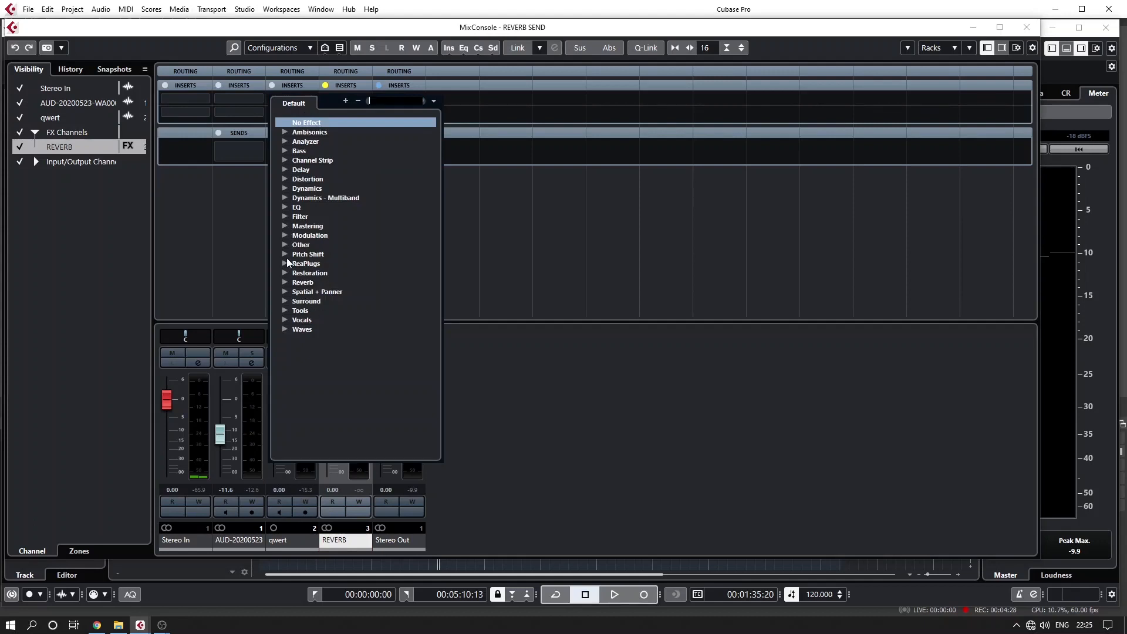
pyautogui.click(285, 283)
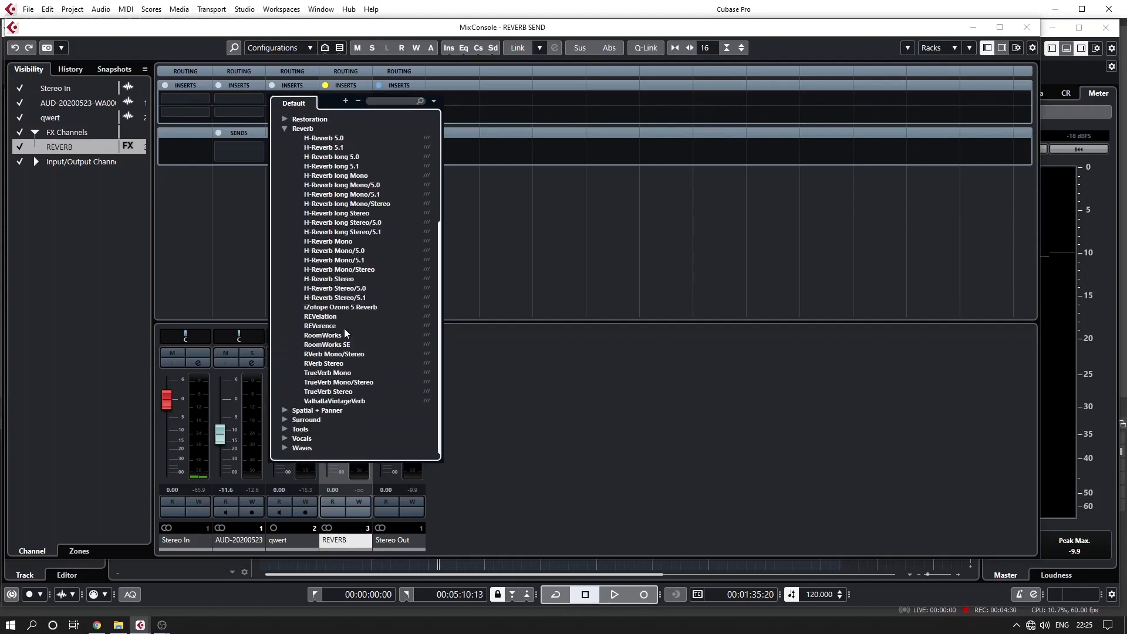
pyautogui.click(332, 400)
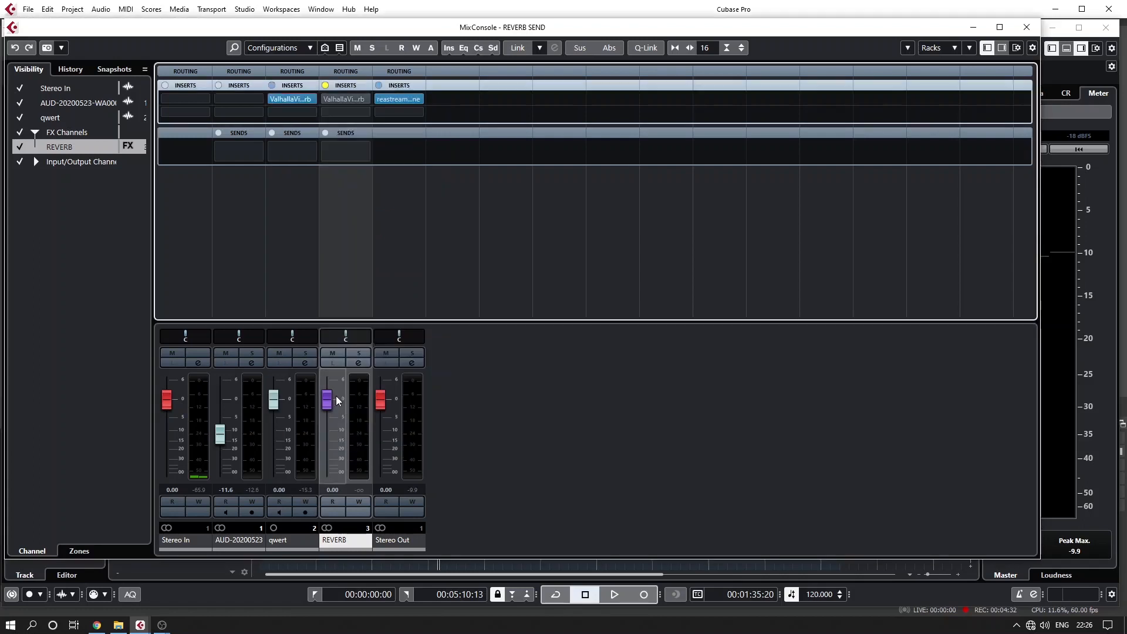
pyautogui.click(286, 99)
pyautogui.moveTo(585, 173); pyautogui.dragTo(665, 81)
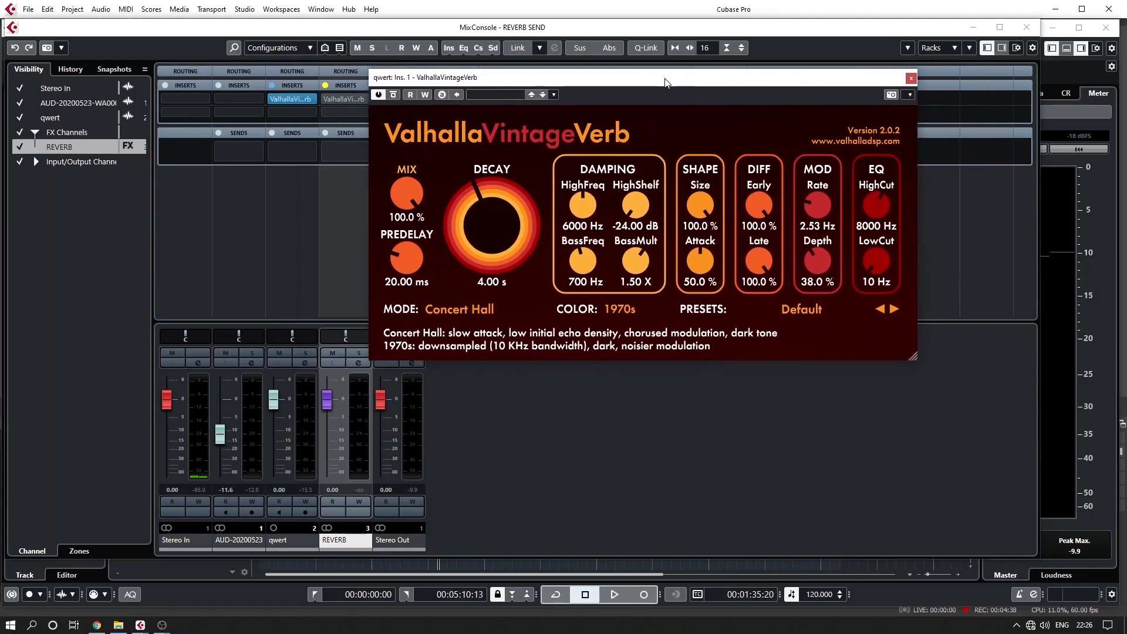
pyautogui.moveTo(607, 81); pyautogui.dragTo(634, 108)
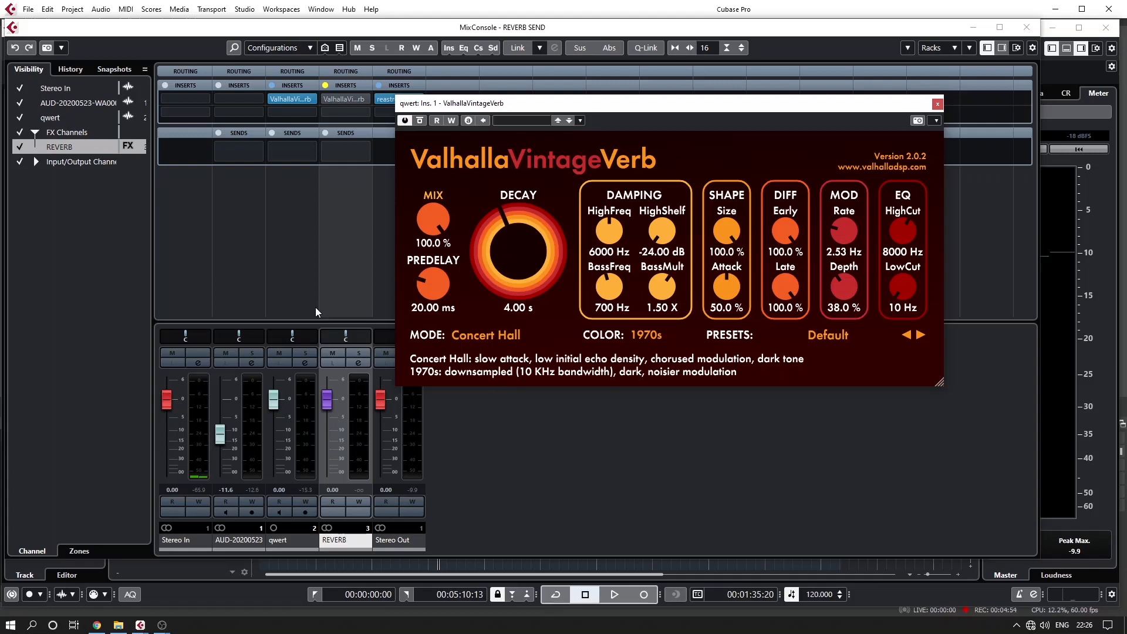
# Play the project with the qwert reverb insert active and mute the AUD-20200523 channel during playback.
pyautogui.press('space')
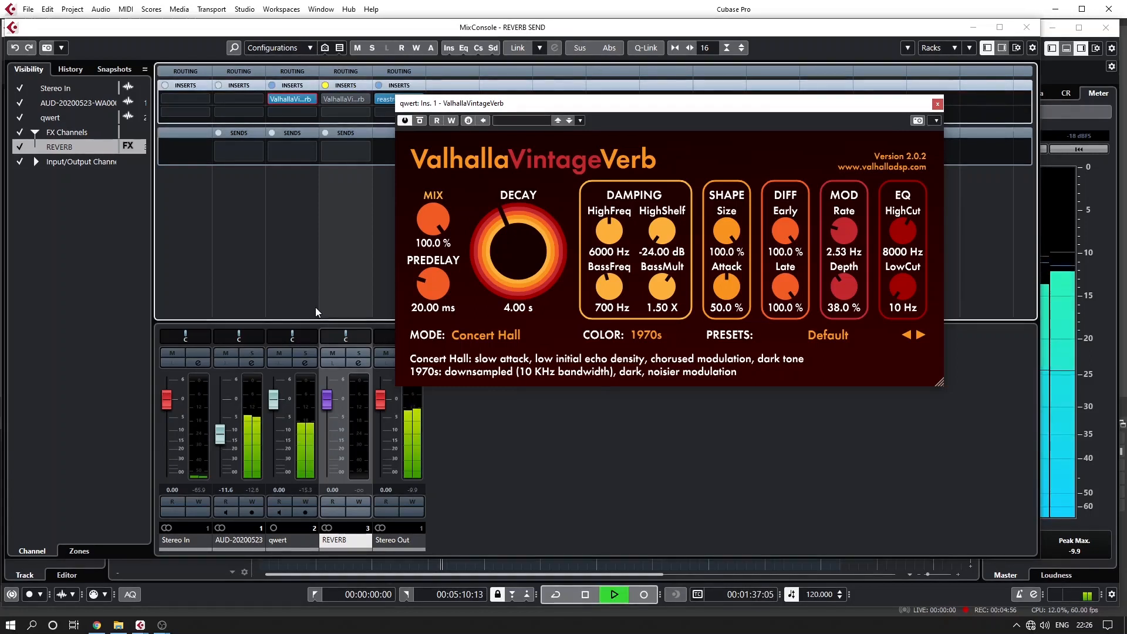
pyautogui.click(225, 353)
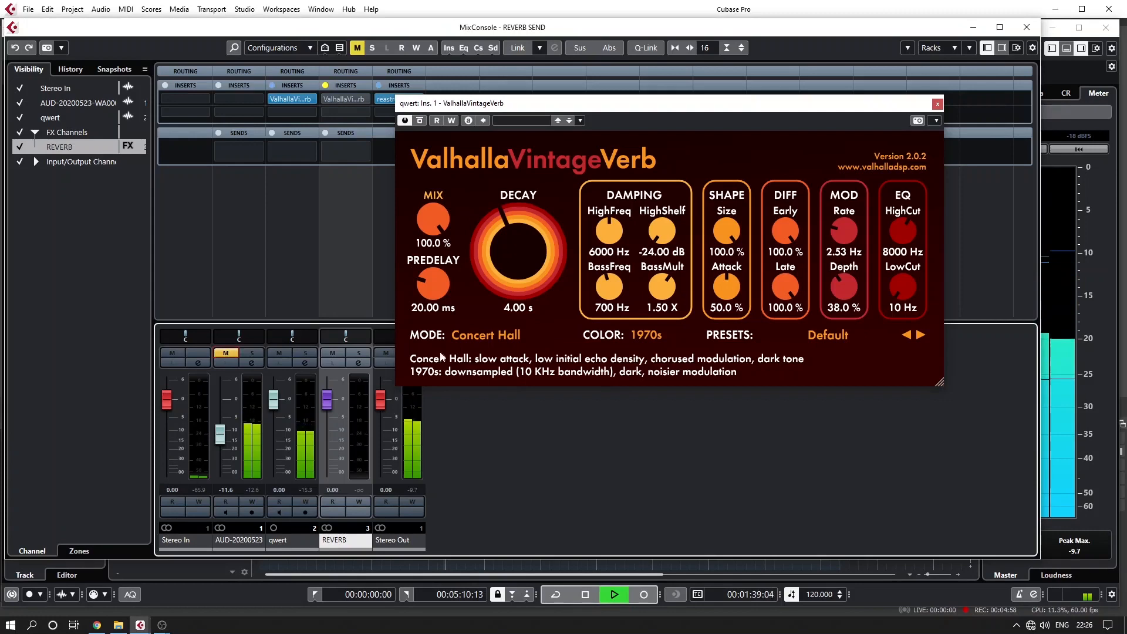
pyautogui.press('space')
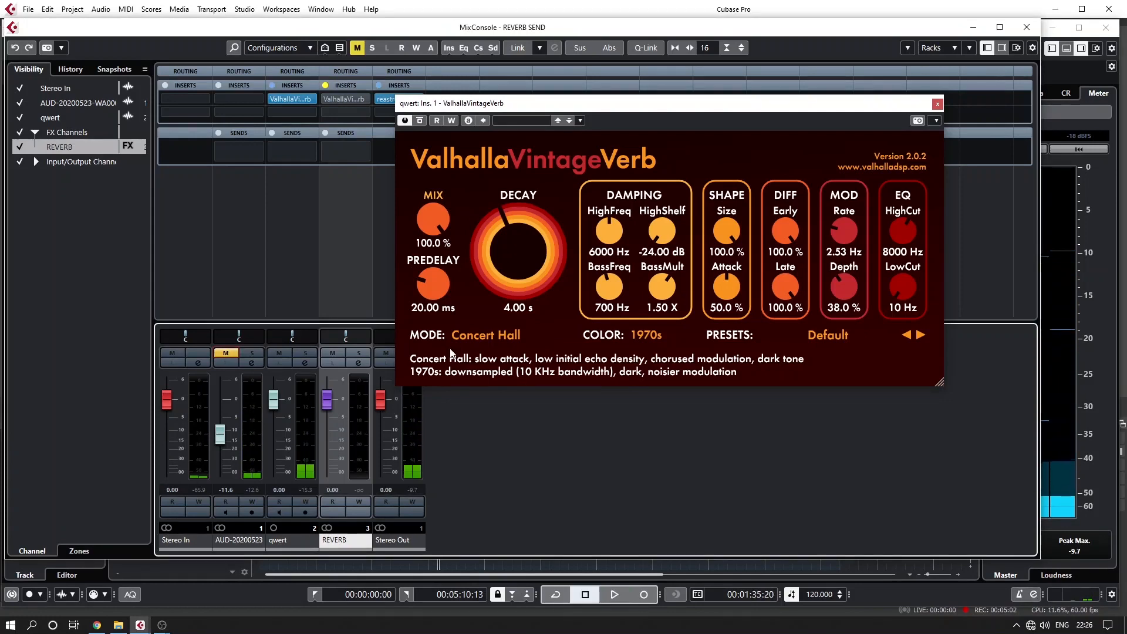
# Set the mix of the qwert channel's ValhallaVintageVerb to 16.4 % and play back the vocal.
pyautogui.moveTo(436, 212); pyautogui.dragTo(429, 249)
pyautogui.press('space')
pyautogui.press('space')
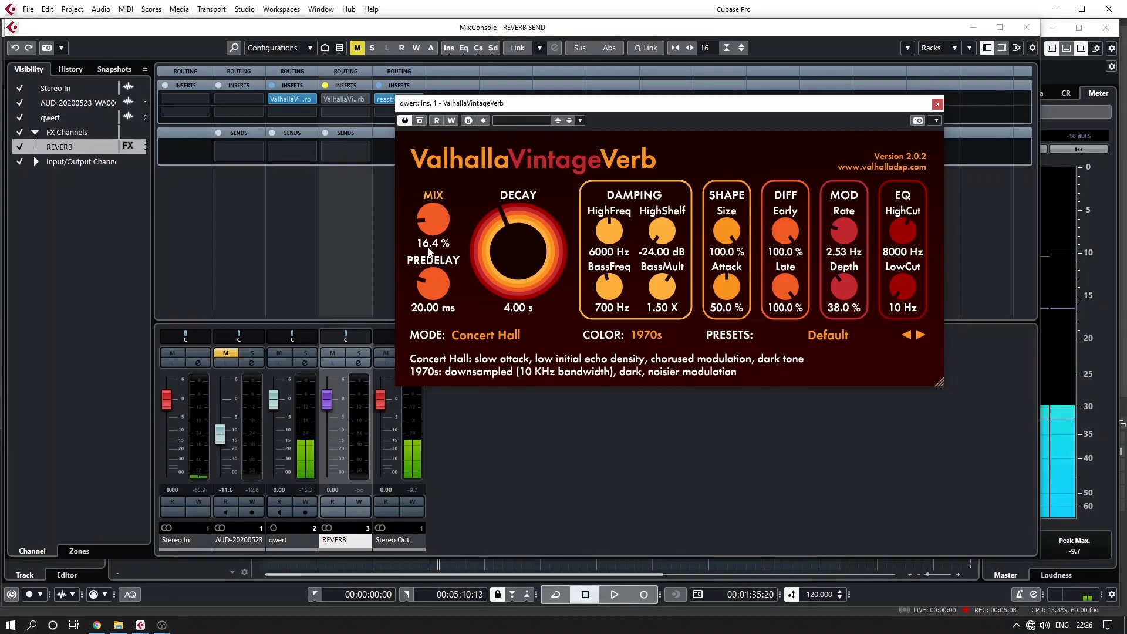
pyautogui.press('space')
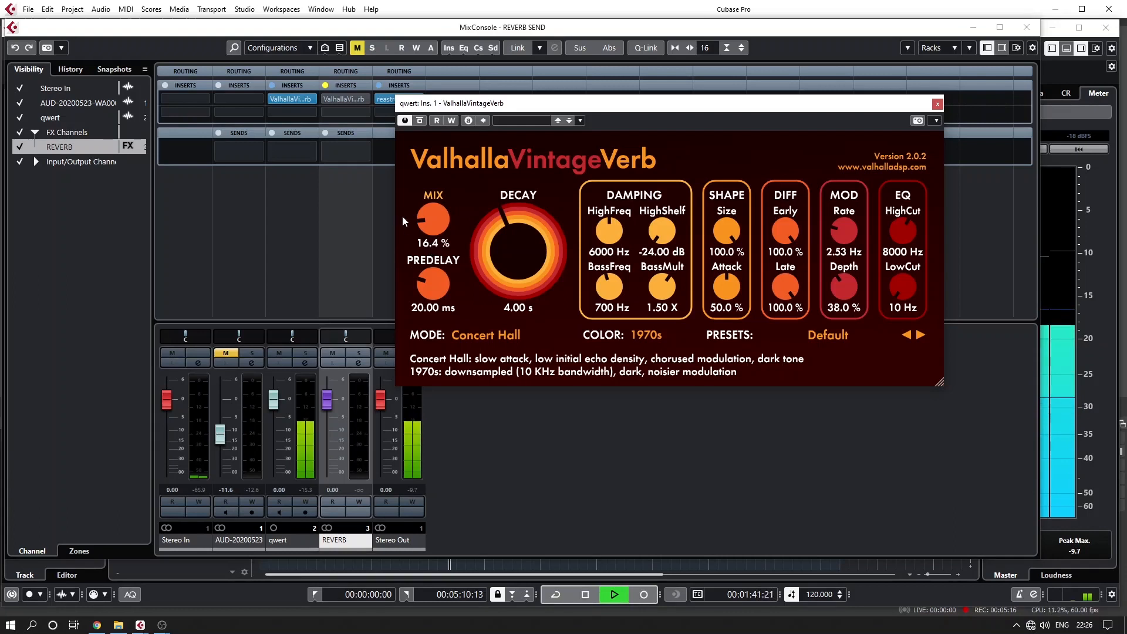
# Stop playback and set the mix of the qwert channel's ValhallaVintageVerb to 15.1 %, keeping its window clear of the inserts.
pyautogui.press('space')
pyautogui.moveTo(426, 213); pyautogui.dragTo(427, 220)
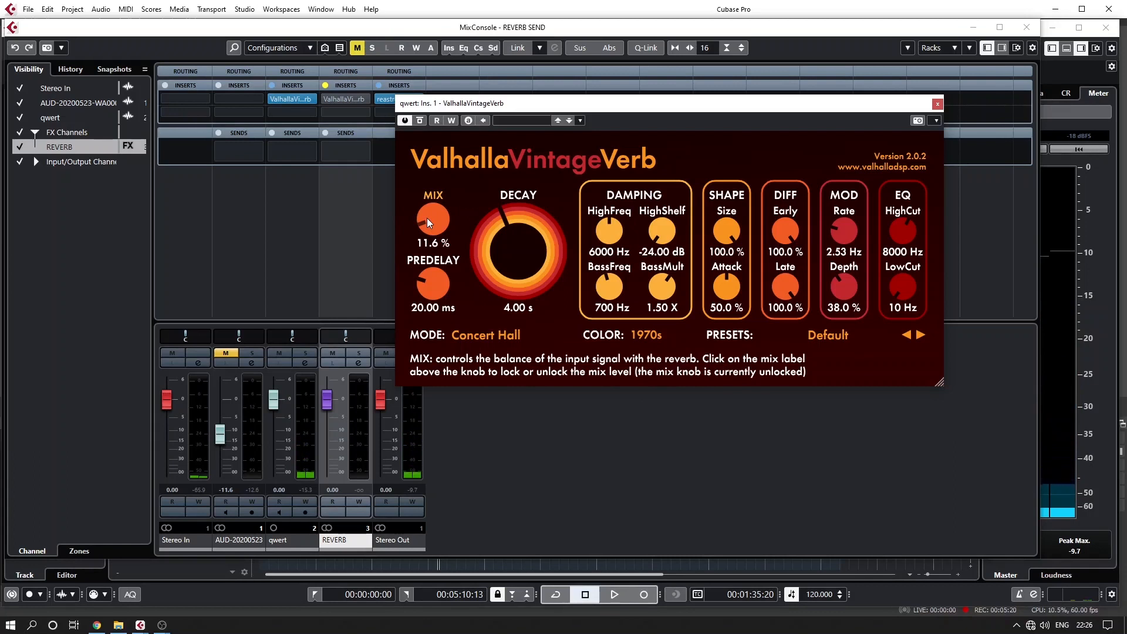
pyautogui.moveTo(427, 219); pyautogui.dragTo(427, 213)
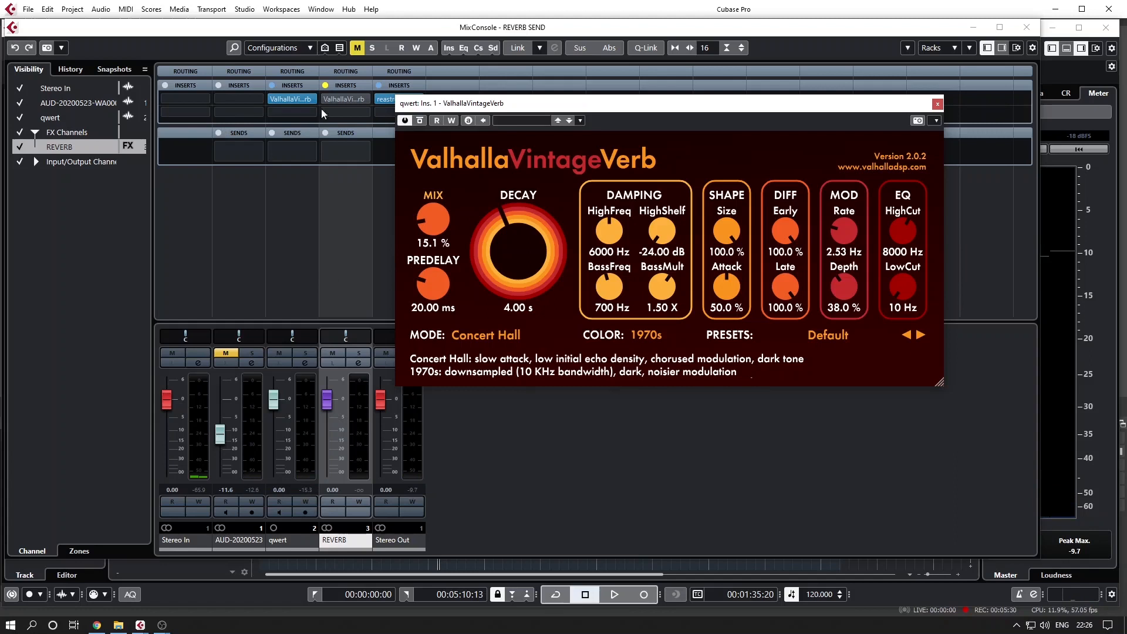
pyautogui.moveTo(531, 105); pyautogui.dragTo(650, 103)
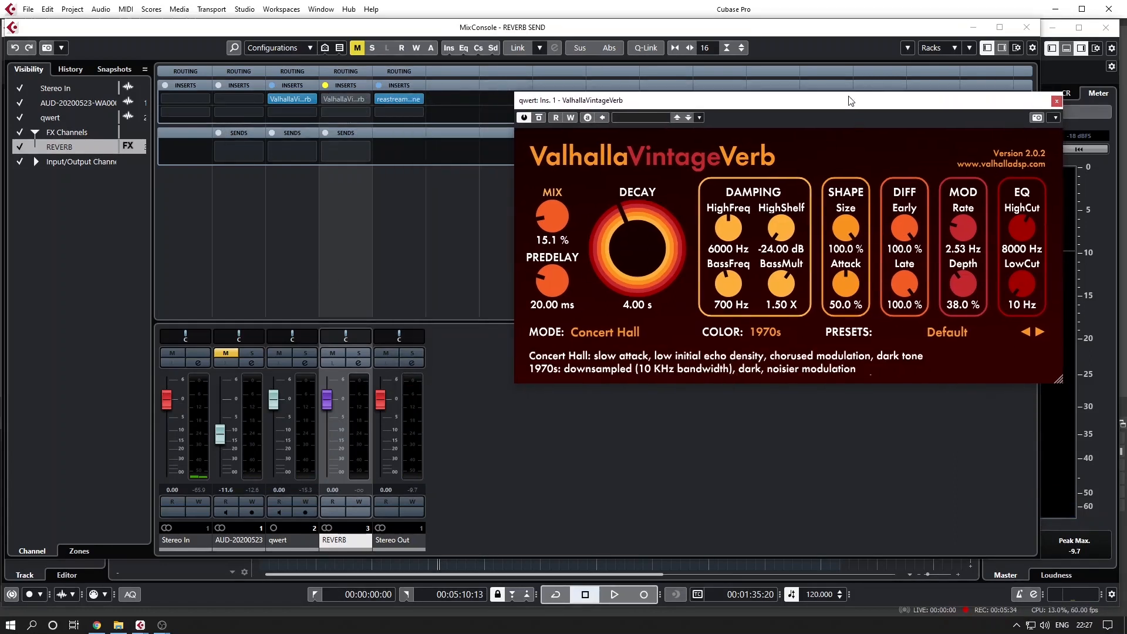
pyautogui.moveTo(850, 101); pyautogui.dragTo(770, 100)
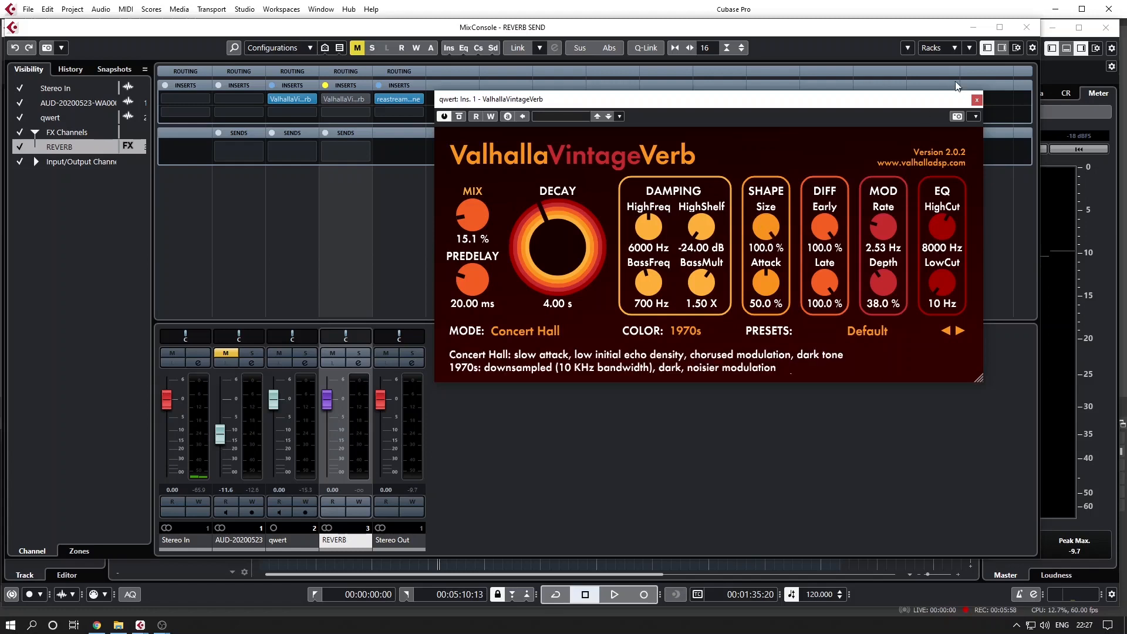
# Close the ValhallaVintageVerb window and remove the plug-in from the qwert channel's first insert slot.
pyautogui.click(977, 100)
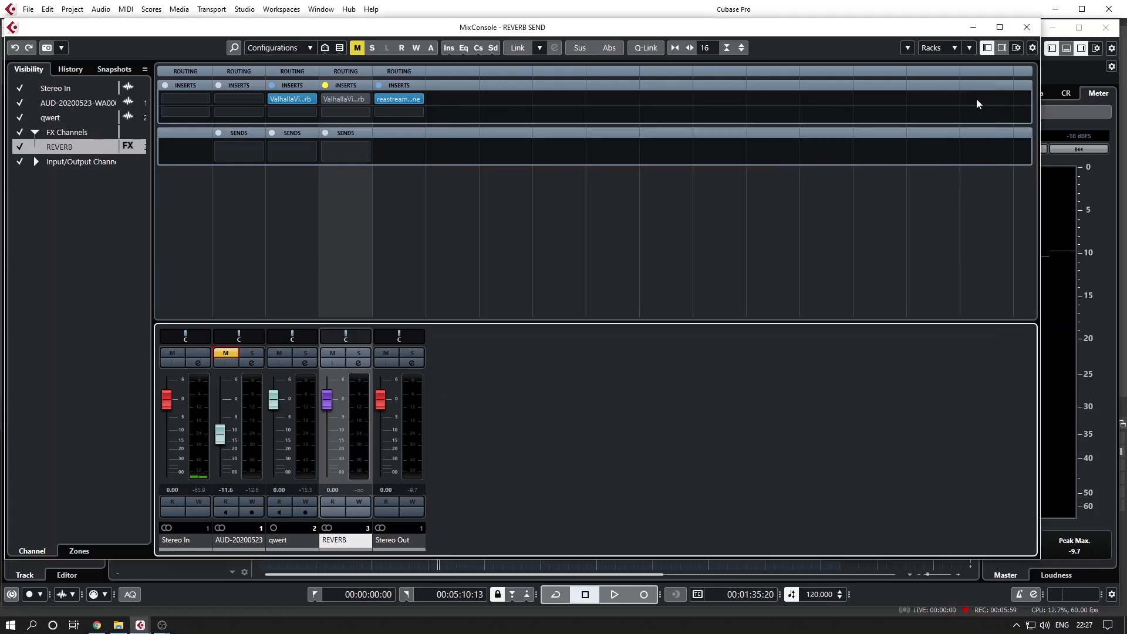
pyautogui.click(312, 100)
pyautogui.click(357, 101)
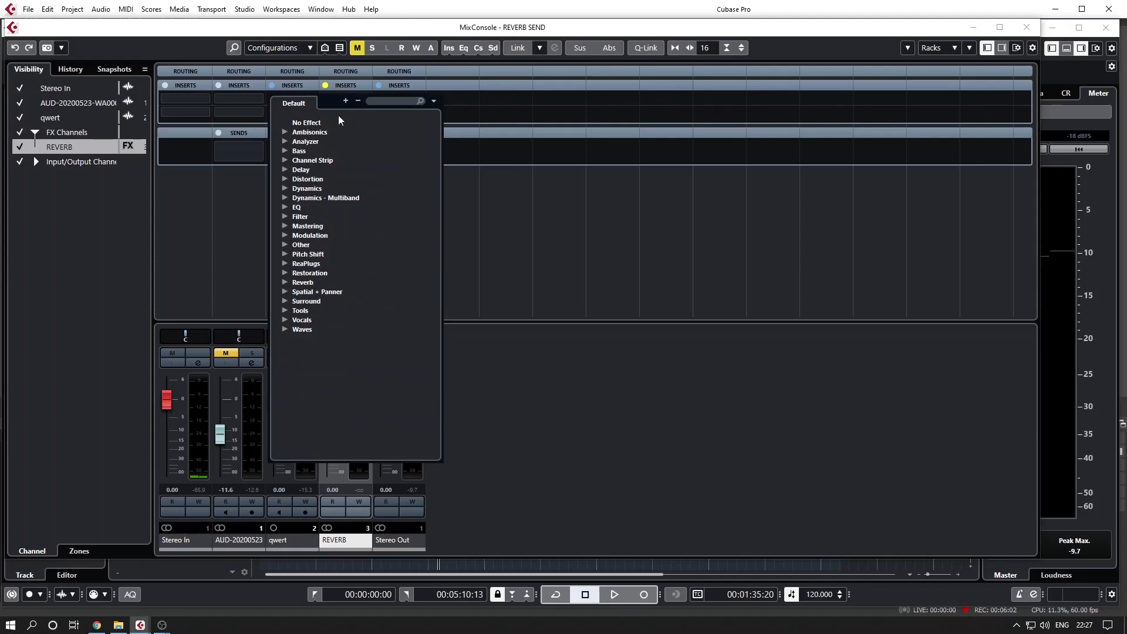
pyautogui.click(338, 115)
pyautogui.click(551, 343)
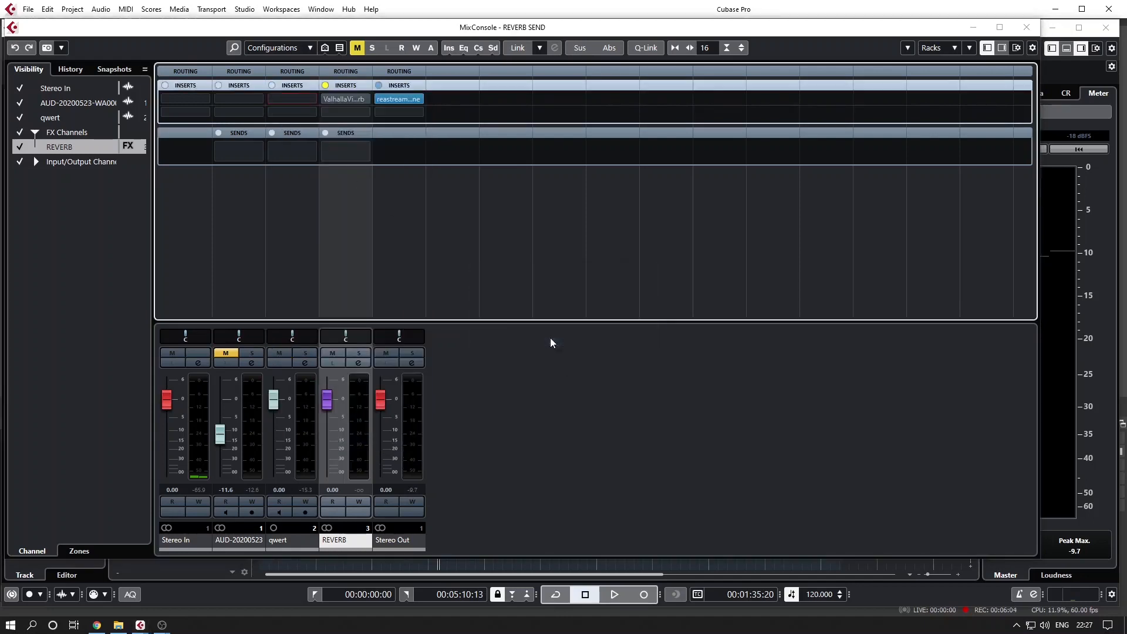
# Re-enable the REVERB channel's inserts and add an active send from the qwert channel to REVERB.
pyautogui.click(325, 98)
pyautogui.click(297, 153)
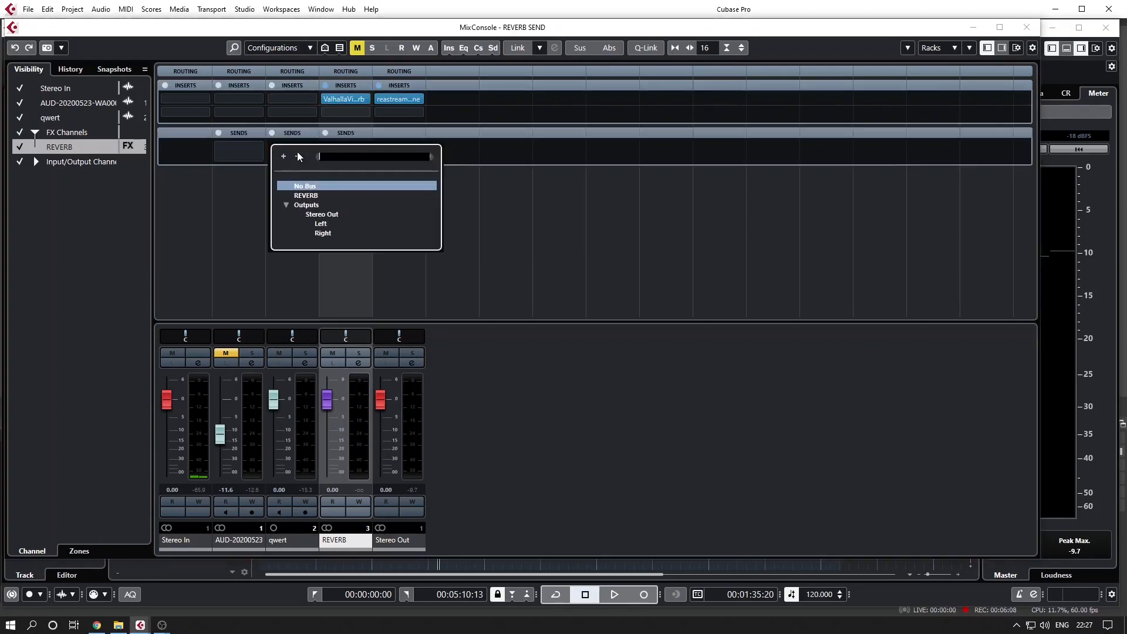
pyautogui.click(308, 194)
pyautogui.click(273, 146)
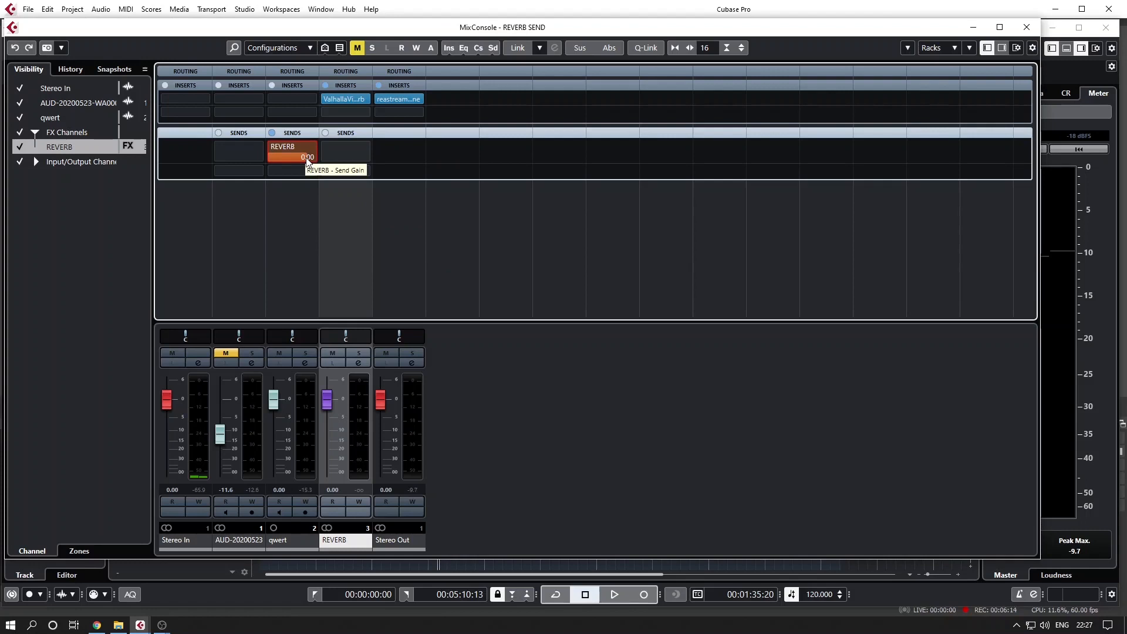
# Set the qwert channel's REVERB send level to -13.5 and audition the vocal.
pyautogui.press('space')
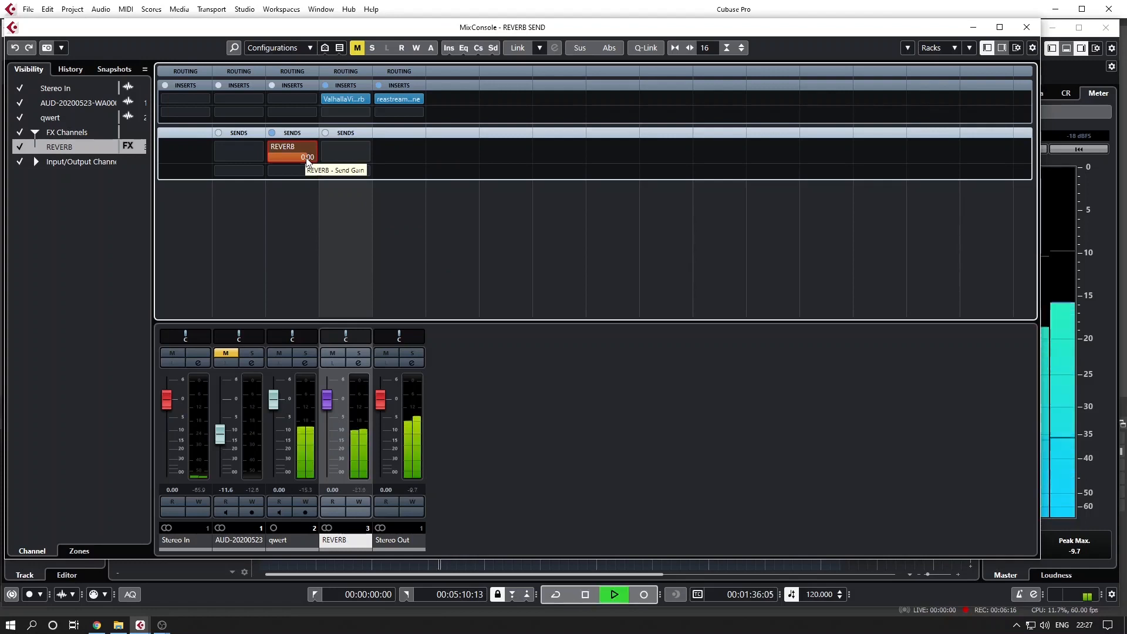
pyautogui.press('space')
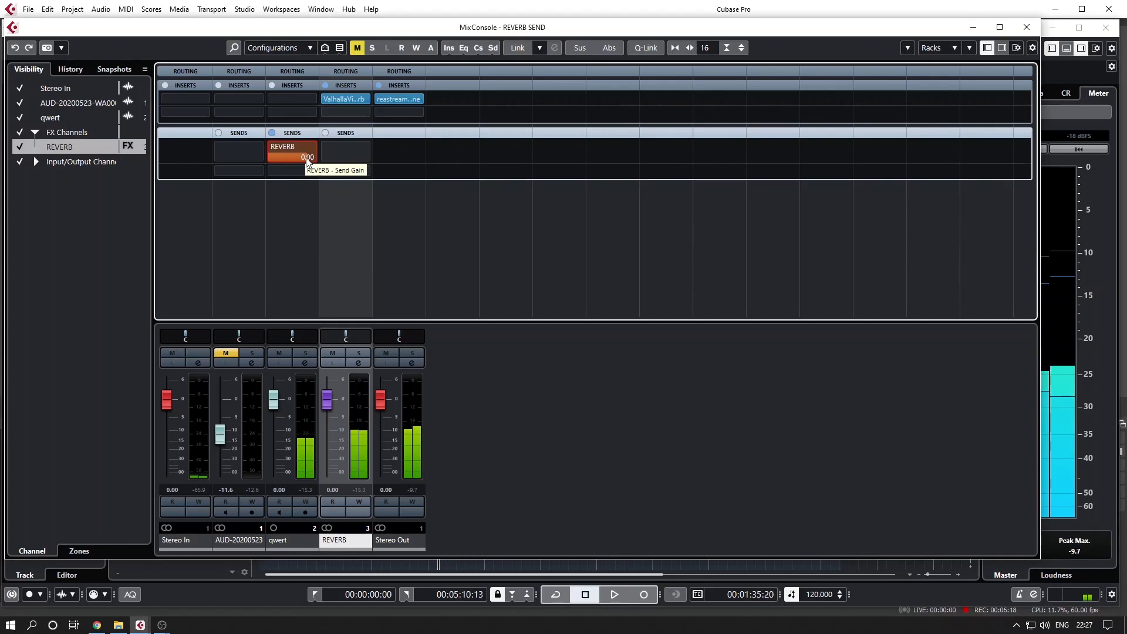
pyautogui.moveTo(306, 160)
pyautogui.mouseDown()
pyautogui.moveTo(274, 163)
pyautogui.moveTo(284, 159)
pyautogui.mouseUp()
pyautogui.press('space')
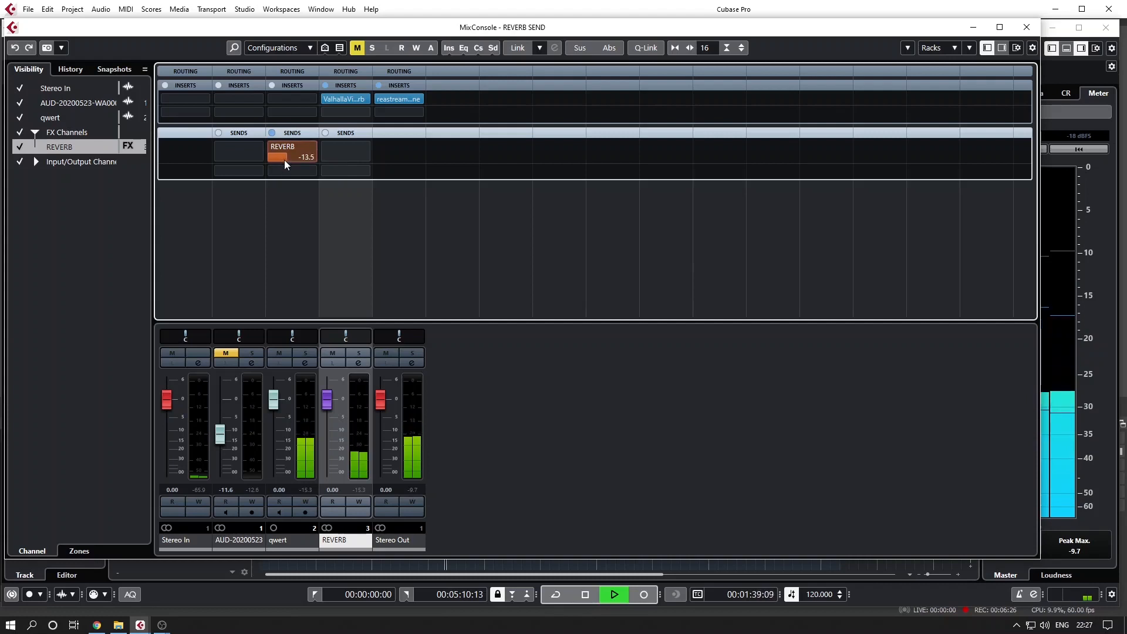
pyautogui.press('space')
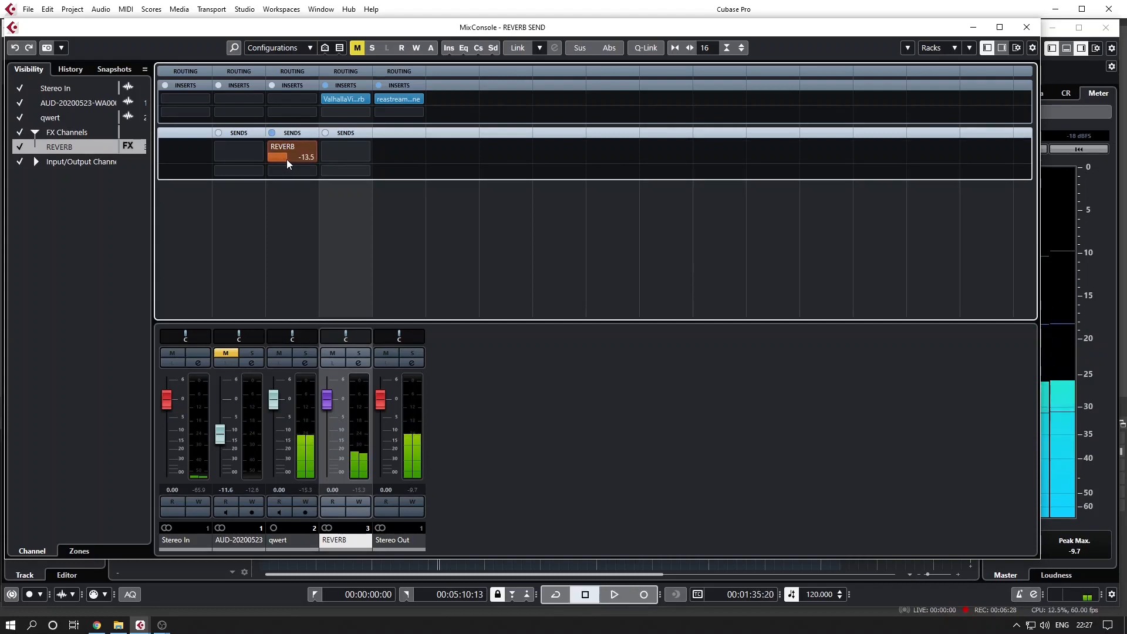
# Compare the vocal during playback with qwert's REVERB send bypassed and re-enabled.
pyautogui.press('space')
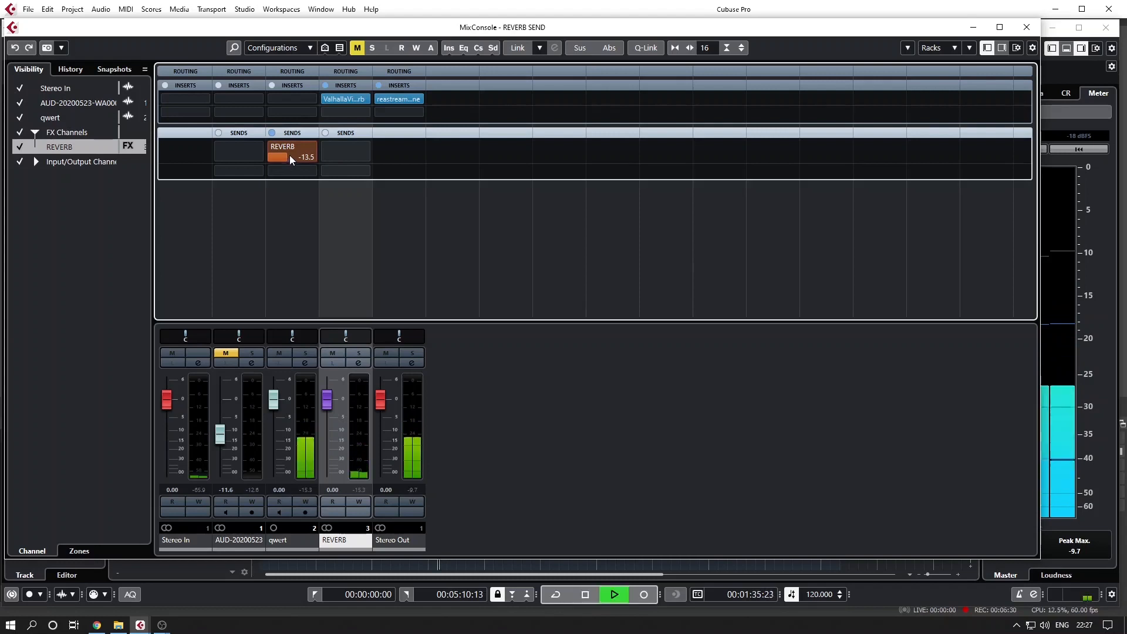
pyautogui.click(274, 145)
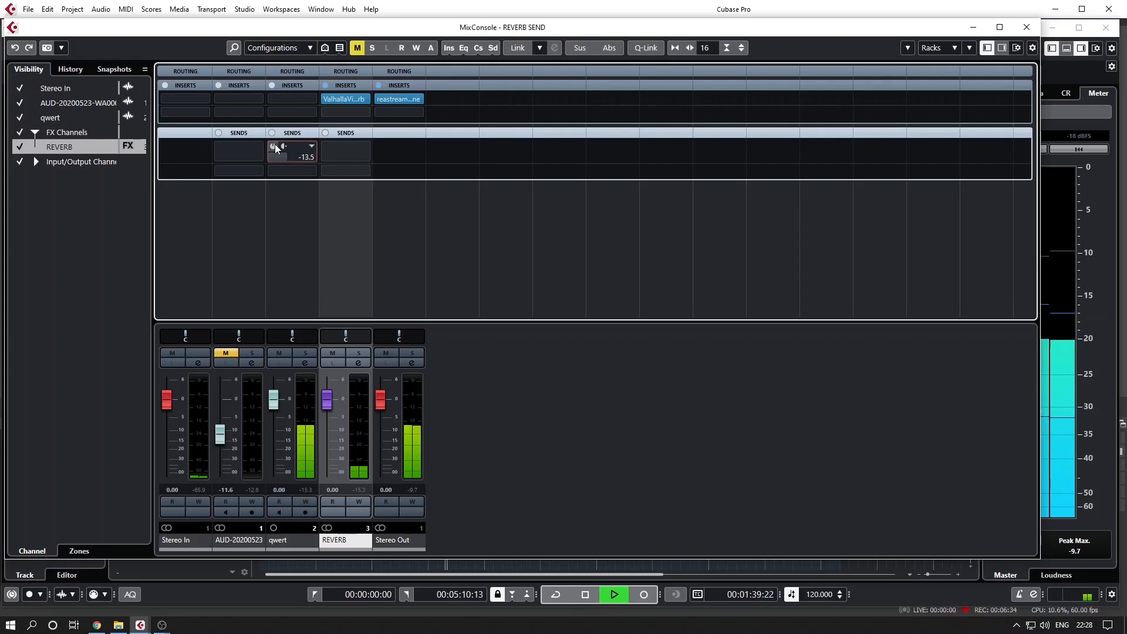
pyautogui.click(274, 145)
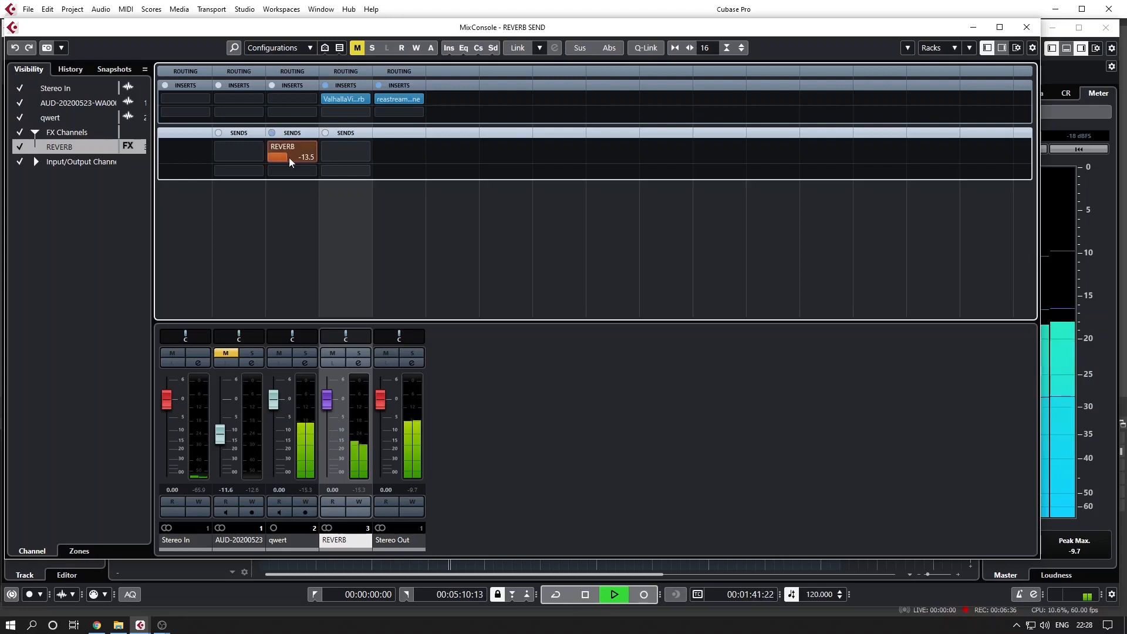
pyautogui.press('space')
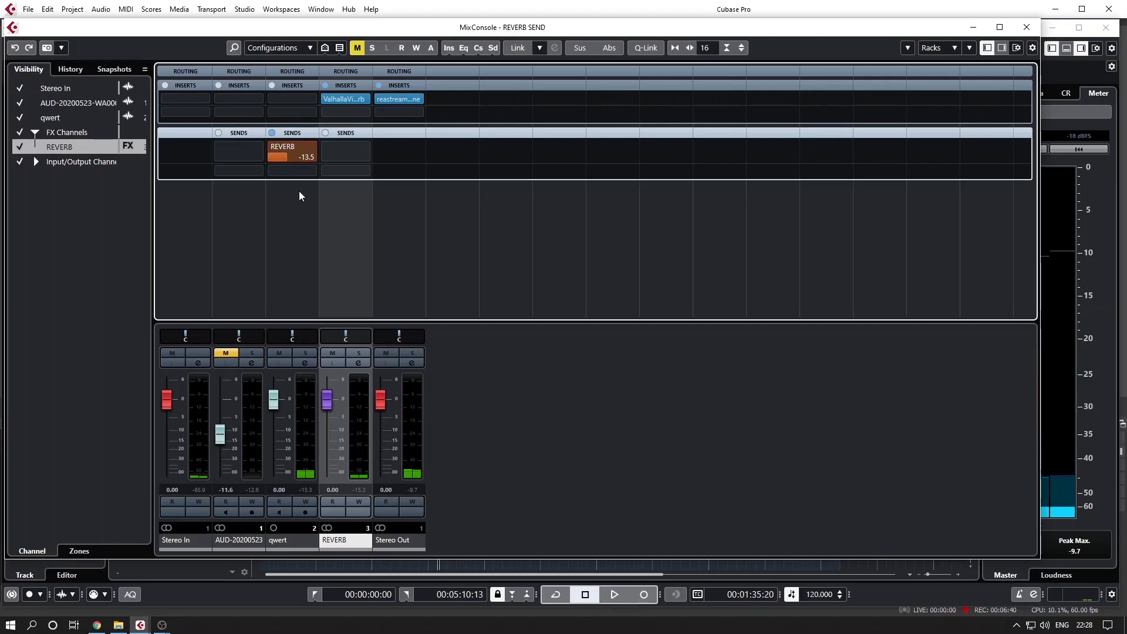
# Add a stereo effect track named DELAY with H-Delay Stereo to the project.
pyautogui.press('F3')
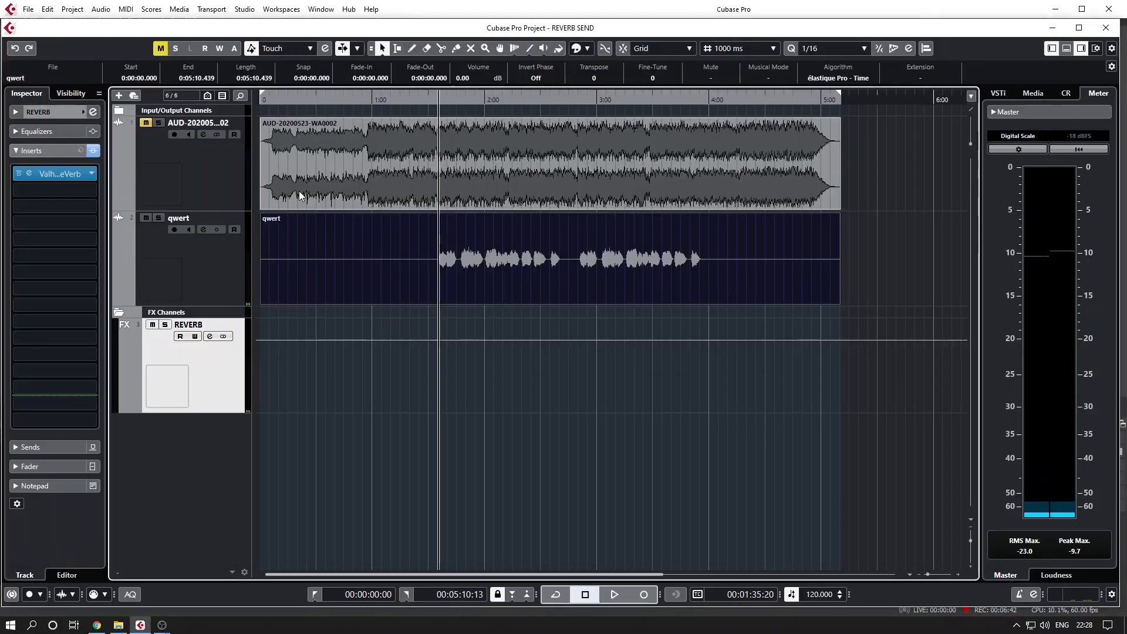
pyautogui.press('t')
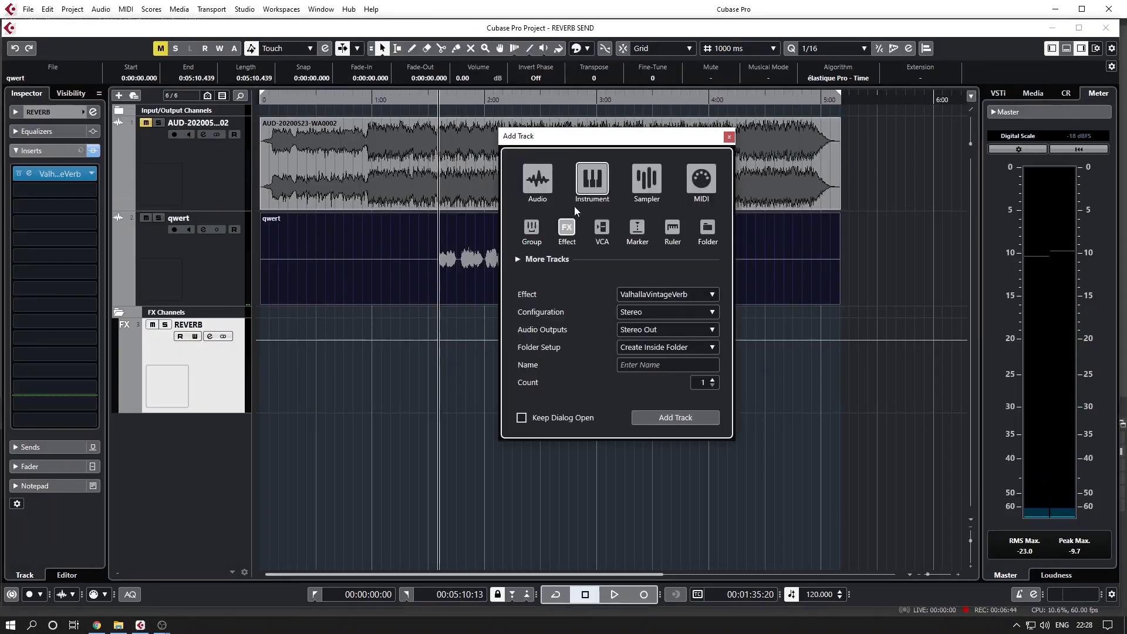
pyautogui.click(644, 296)
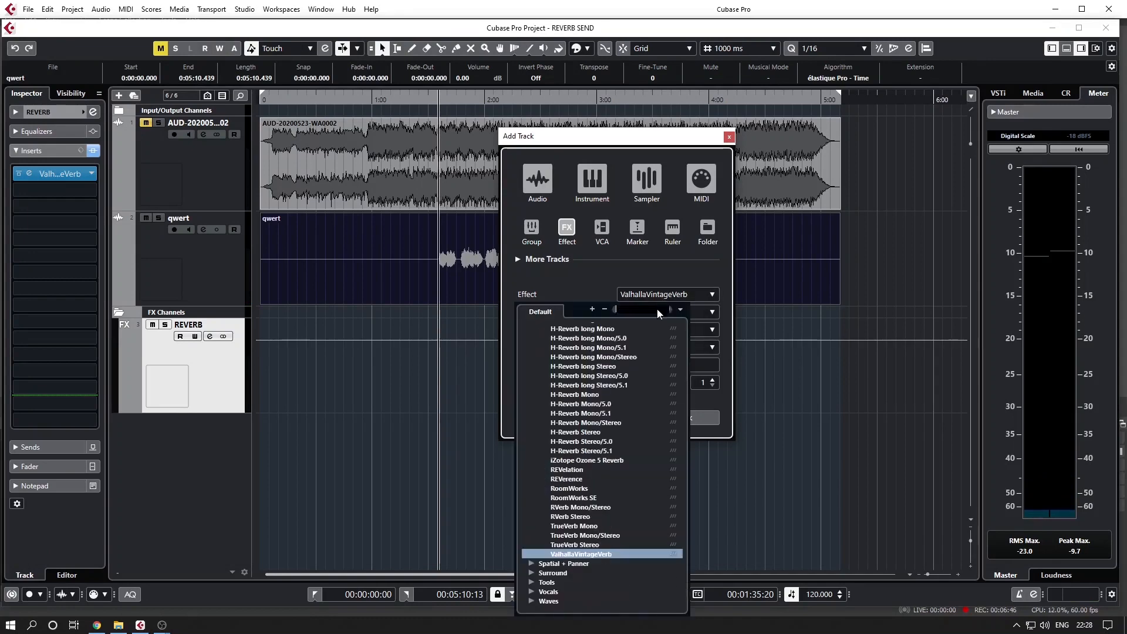
pyautogui.click(605, 309)
pyautogui.click(536, 378)
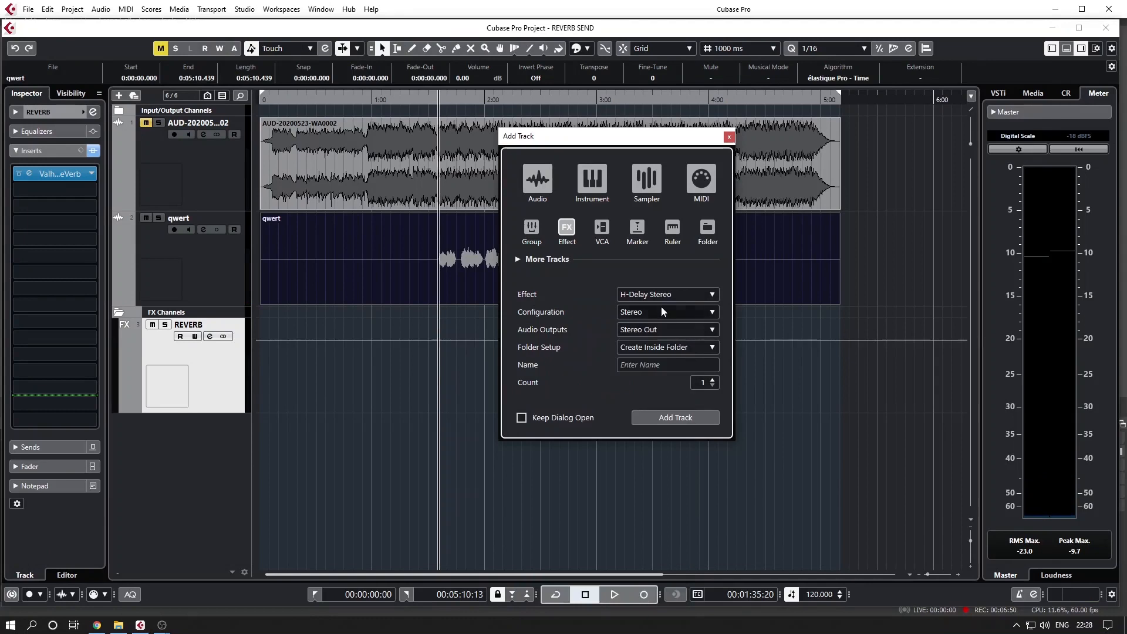
pyautogui.click(664, 369)
pyautogui.write('DELAY')
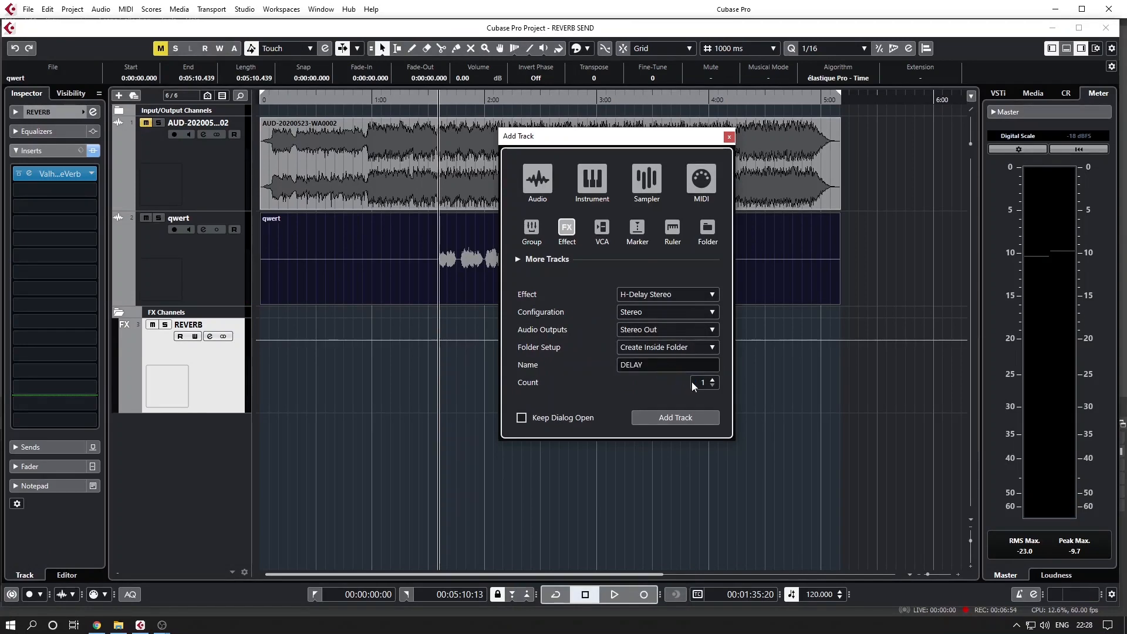
pyautogui.click(674, 417)
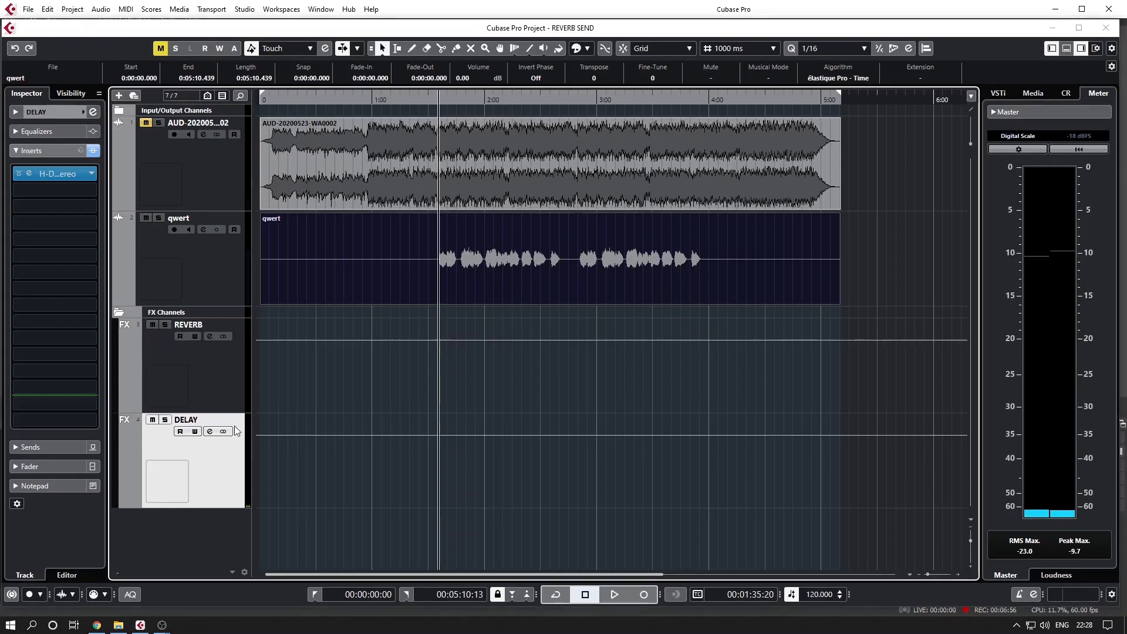
# Add an active send from the qwert channel to DELAY and set its level to -22.8 during playback.
pyautogui.press('F3')
pyautogui.click(299, 170)
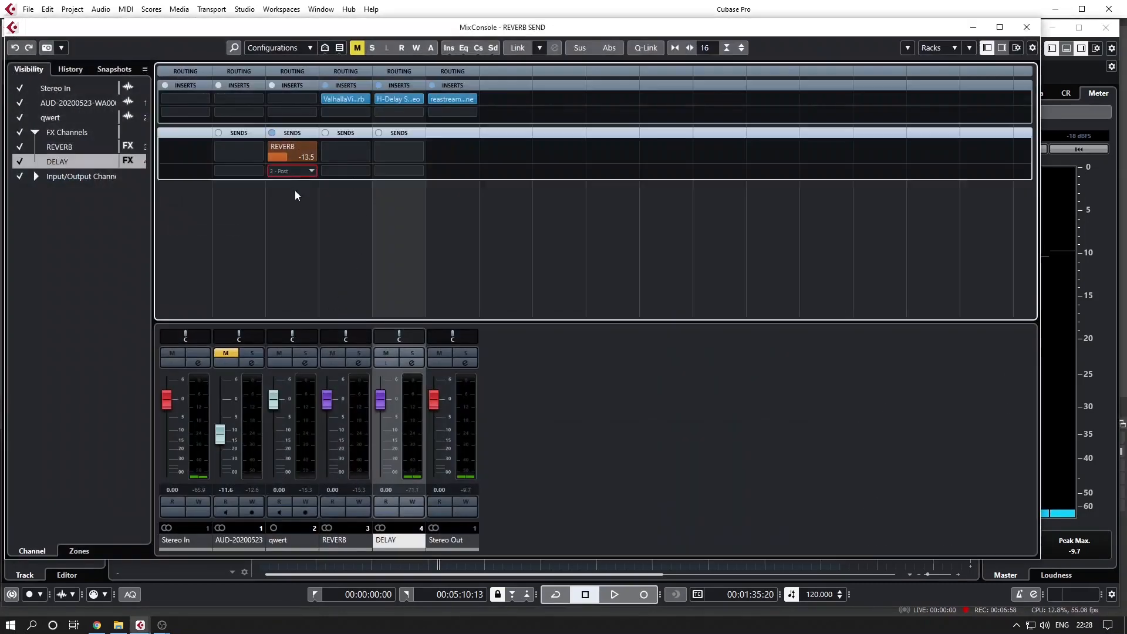
pyautogui.click(307, 228)
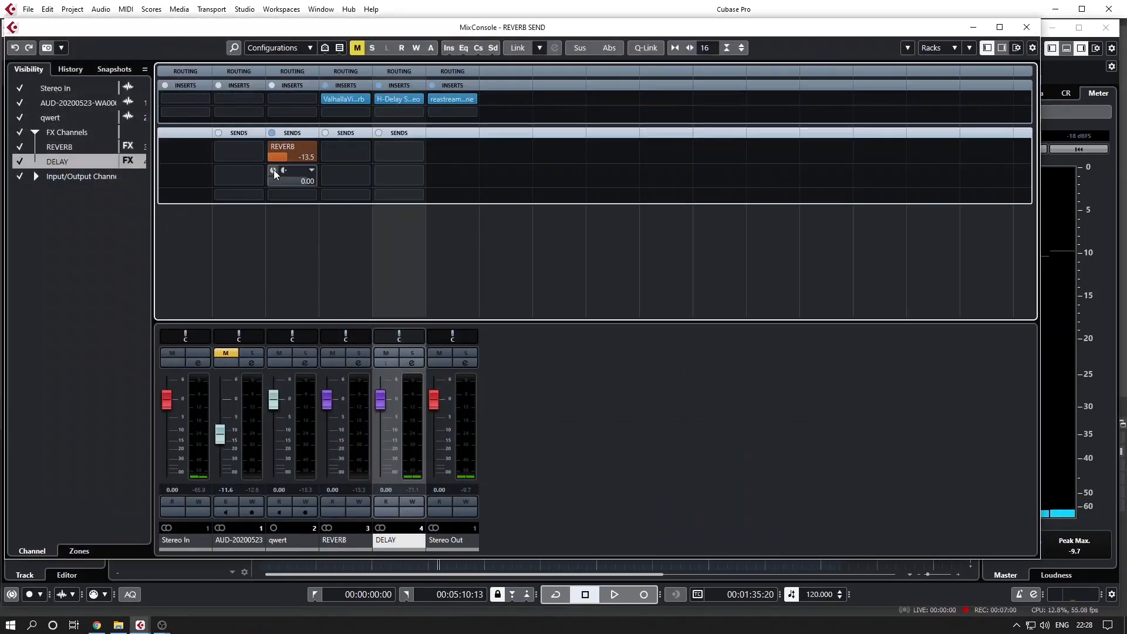
pyautogui.press('space')
pyautogui.moveTo(274, 187); pyautogui.dragTo(256, 193)
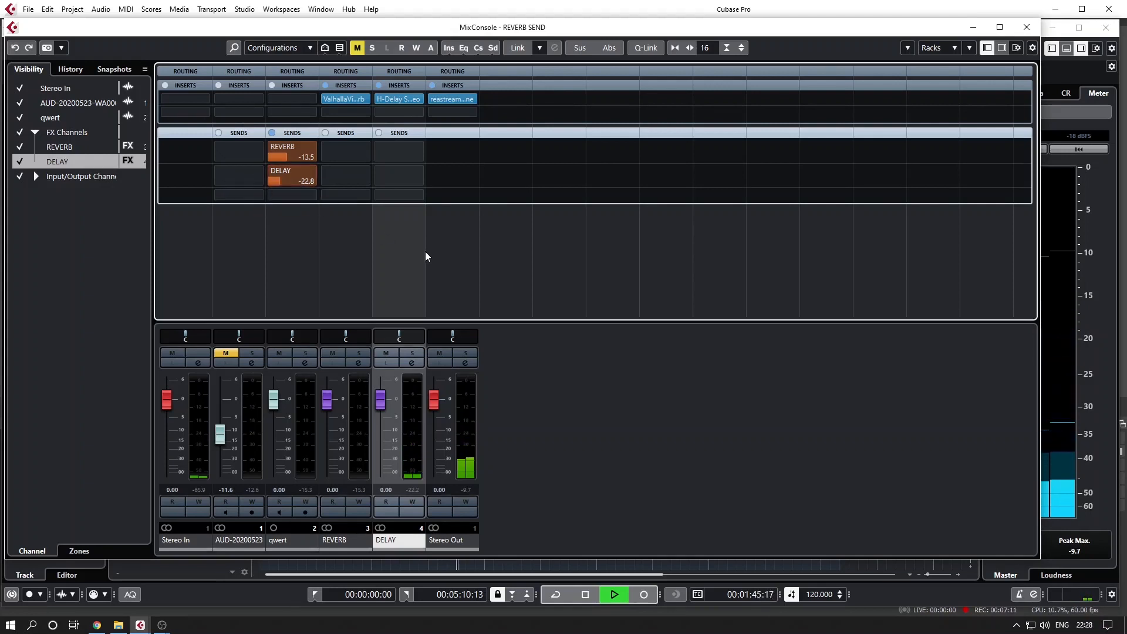
pyautogui.press('space')
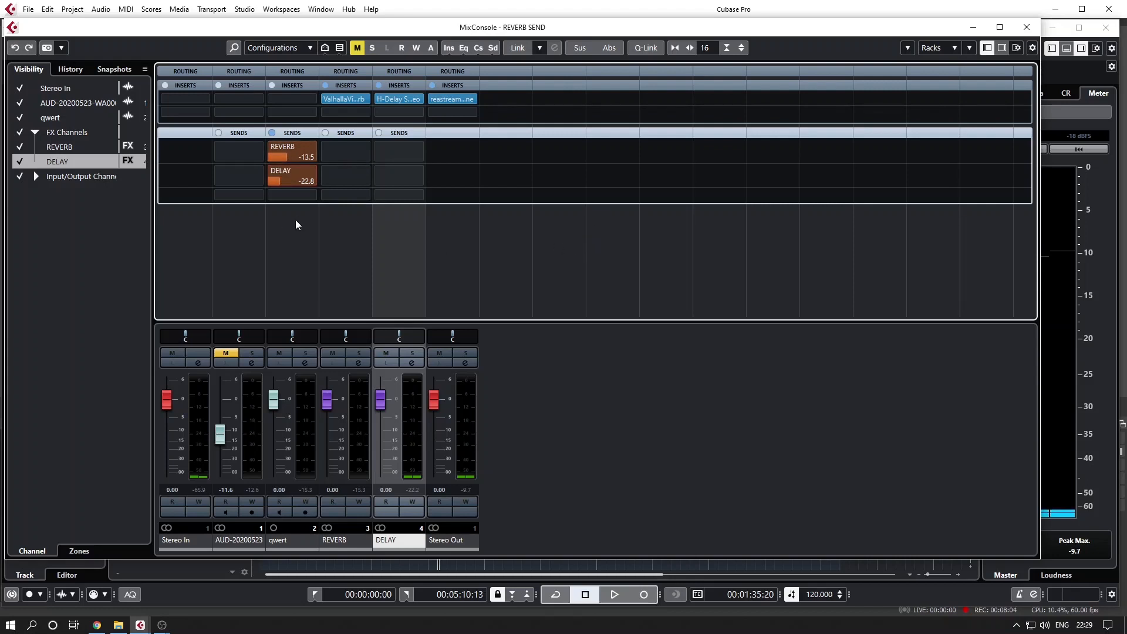
# Bypass the qwert channel's REVERB send and audition the vocal with only the DELAY send active.
pyautogui.moveTo(410, 153)
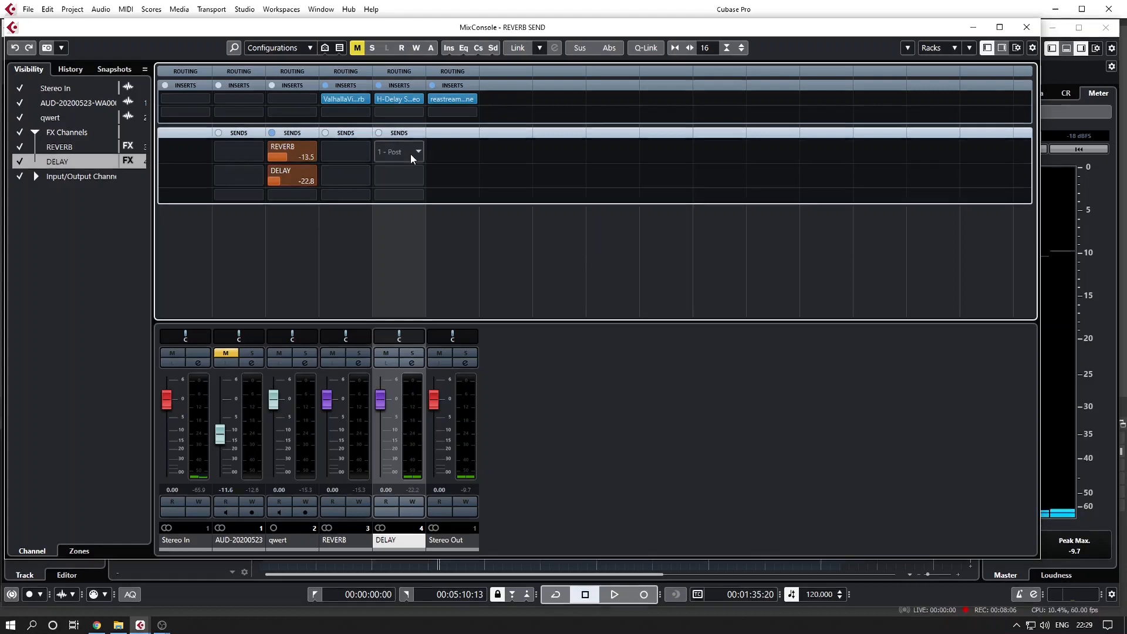
pyautogui.click(402, 153)
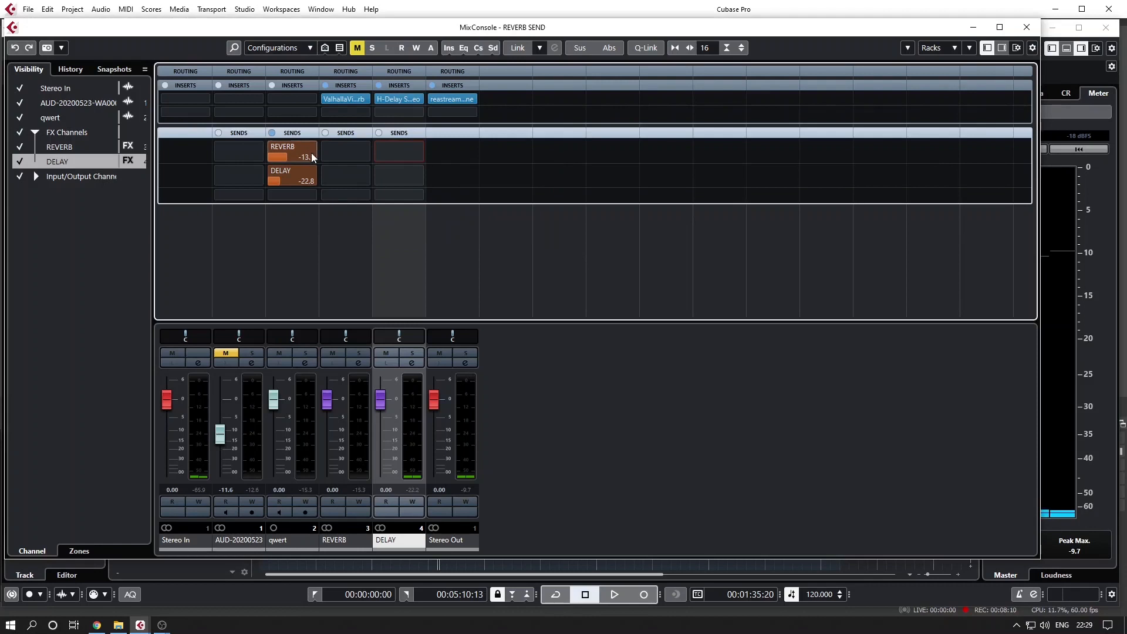
pyautogui.moveTo(273, 151)
pyautogui.press('space')
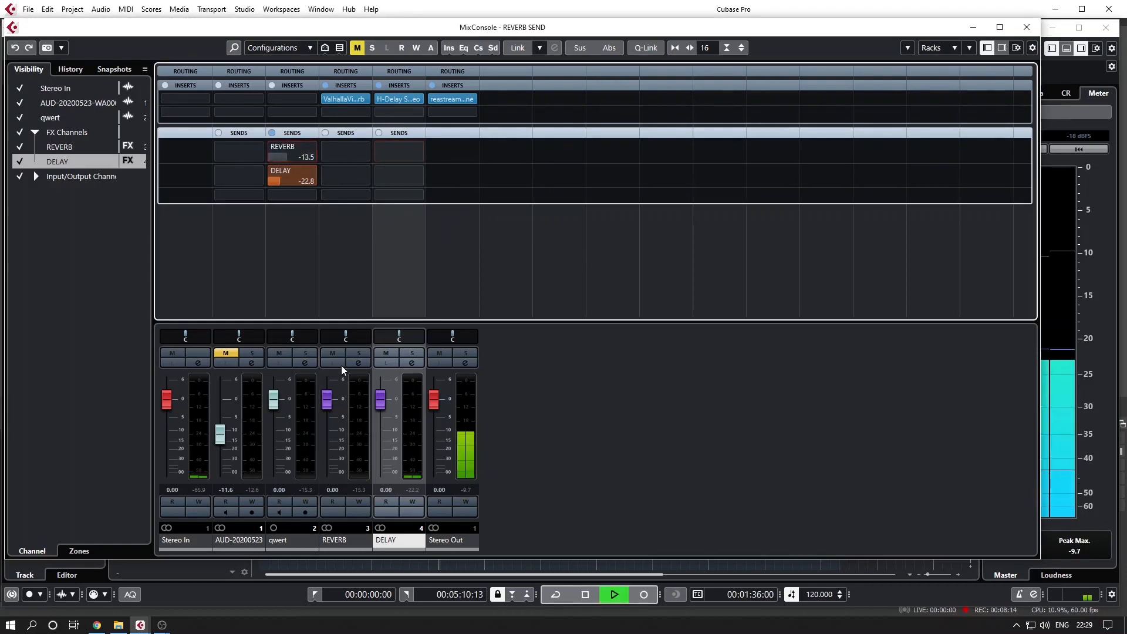
pyautogui.press('space')
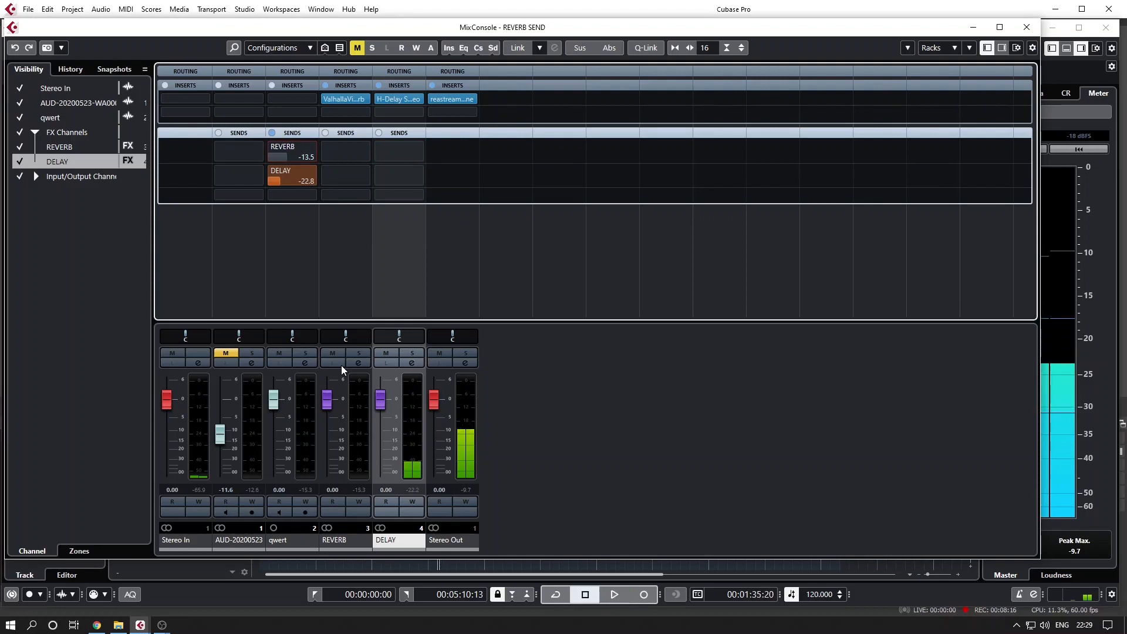
# Add an active send from the DELAY channel to REVERB, set its level to -2.76 and audition it.
pyautogui.click(406, 151)
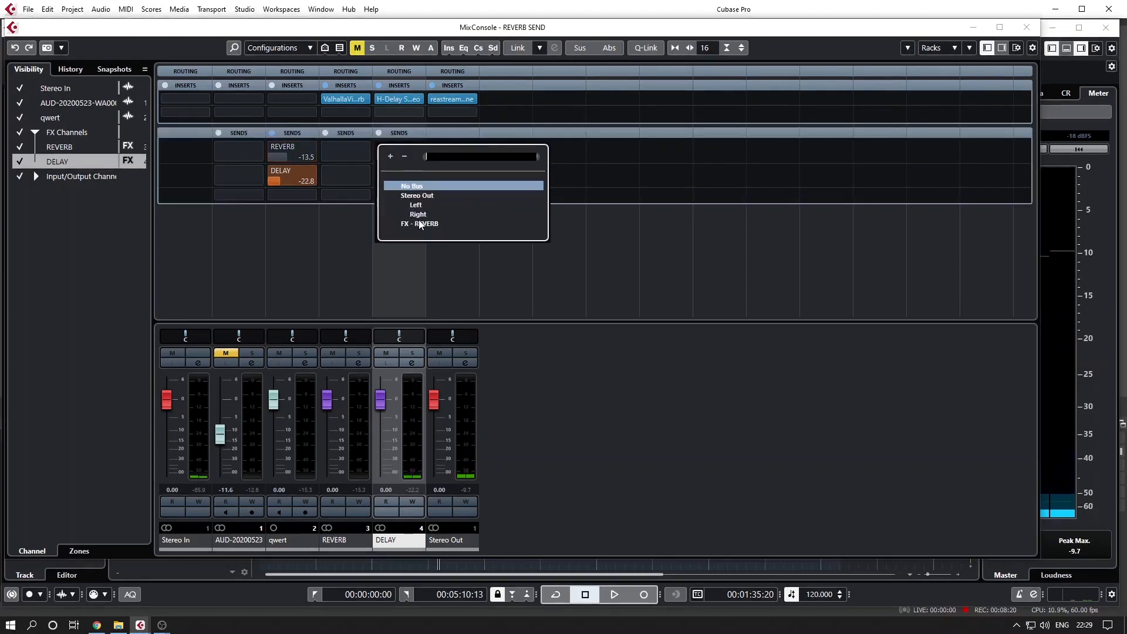
pyautogui.click(419, 223)
pyautogui.click(380, 147)
pyautogui.moveTo(415, 158); pyautogui.dragTo(408, 159)
pyautogui.press('space')
pyautogui.press('space')
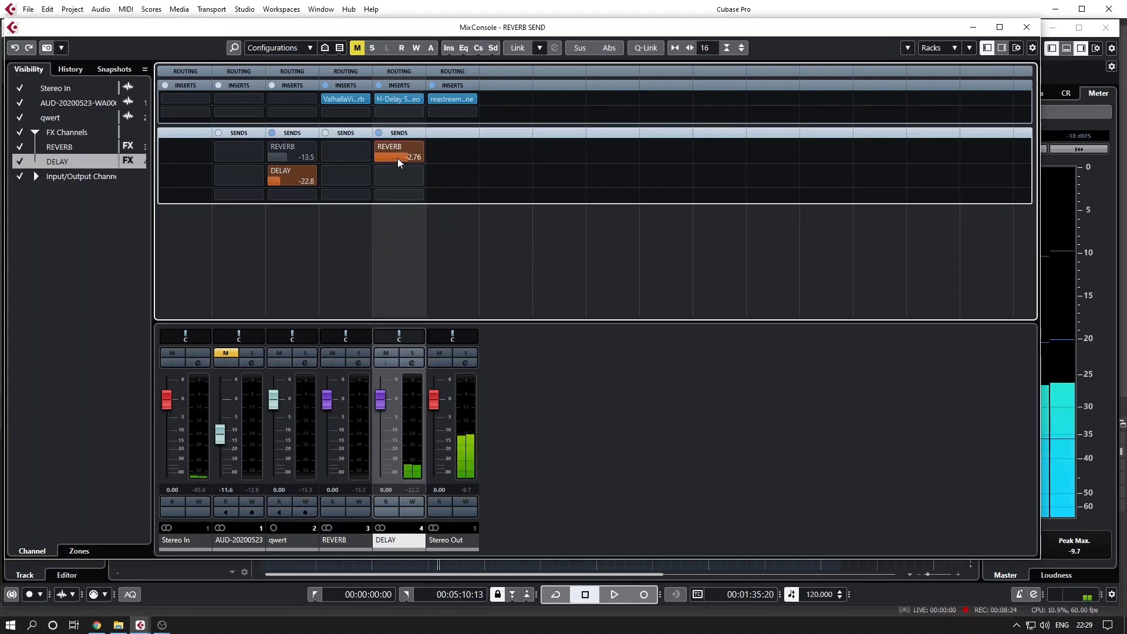
# Play back the vocal again to hear the DELAY channel feeding the REVERB channel.
pyautogui.moveTo(399, 150)
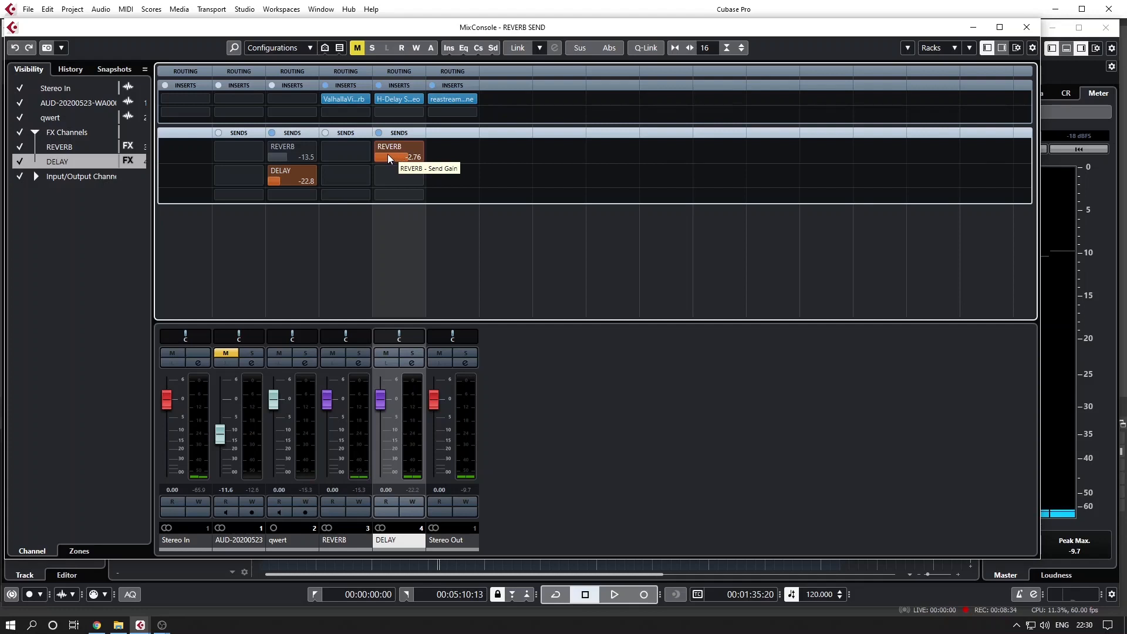
pyautogui.press('space')
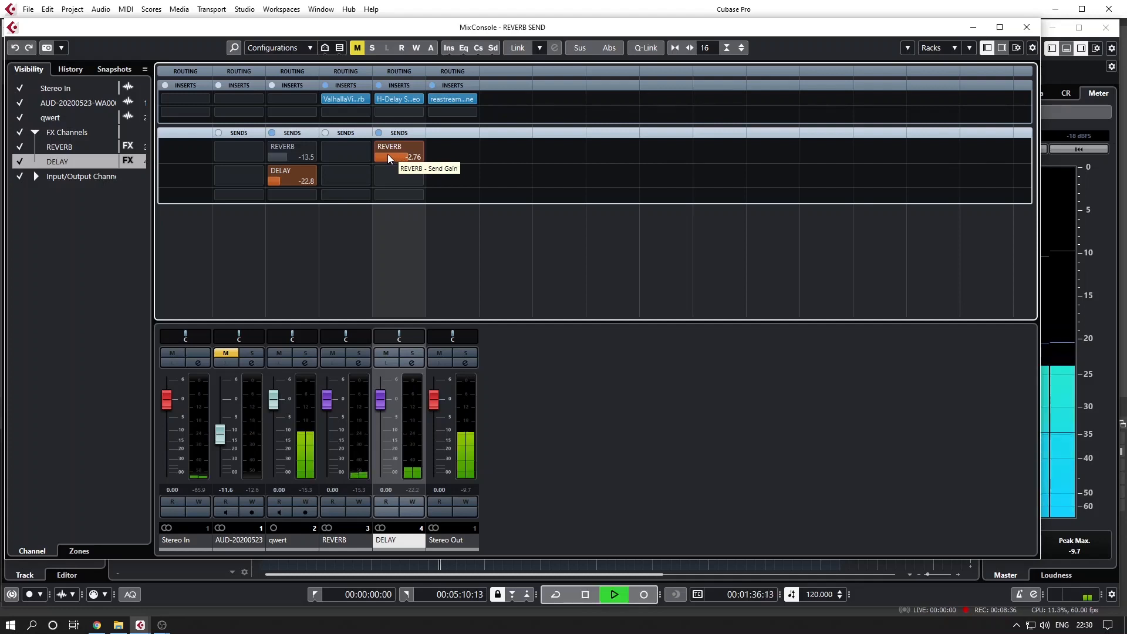
pyautogui.press('space')
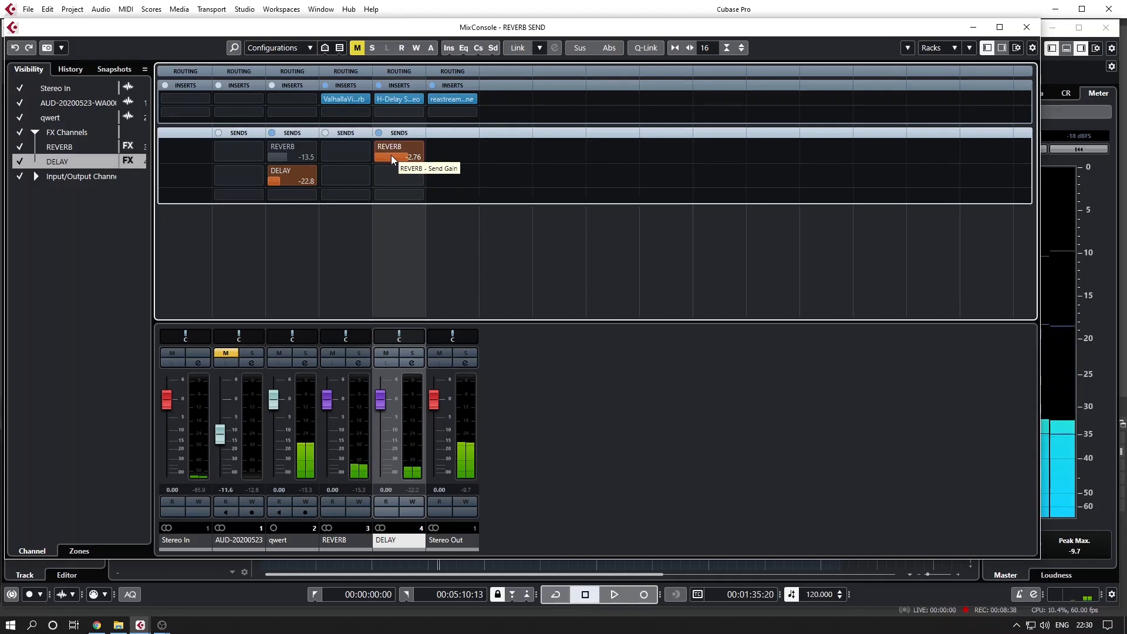